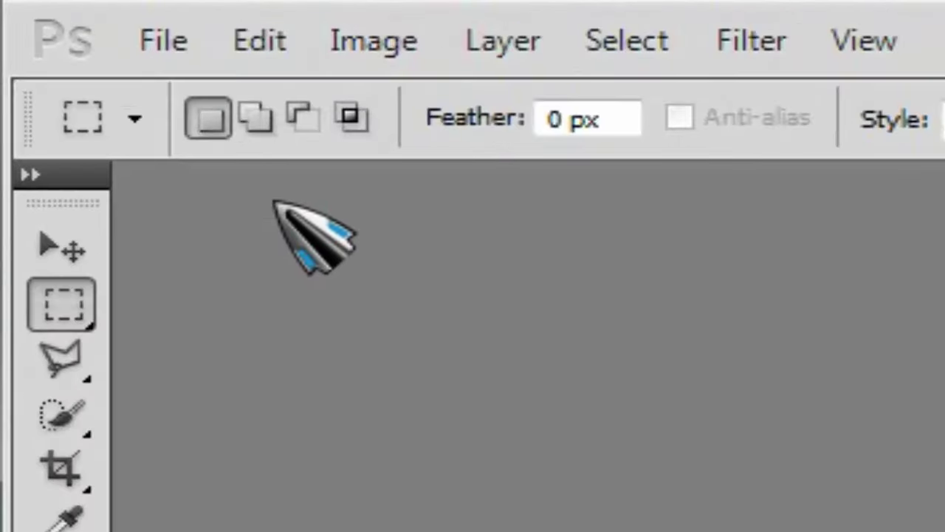
Step: Create a new Untitled-1 document: 1280 × 720 px, 300 pixels/inch, RGB, white background
left_click(165, 59)
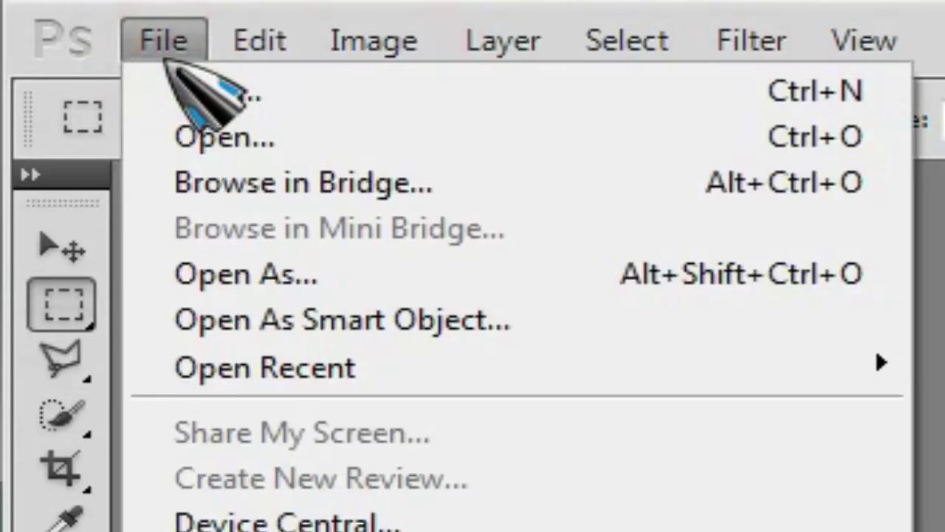
left_click(348, 99)
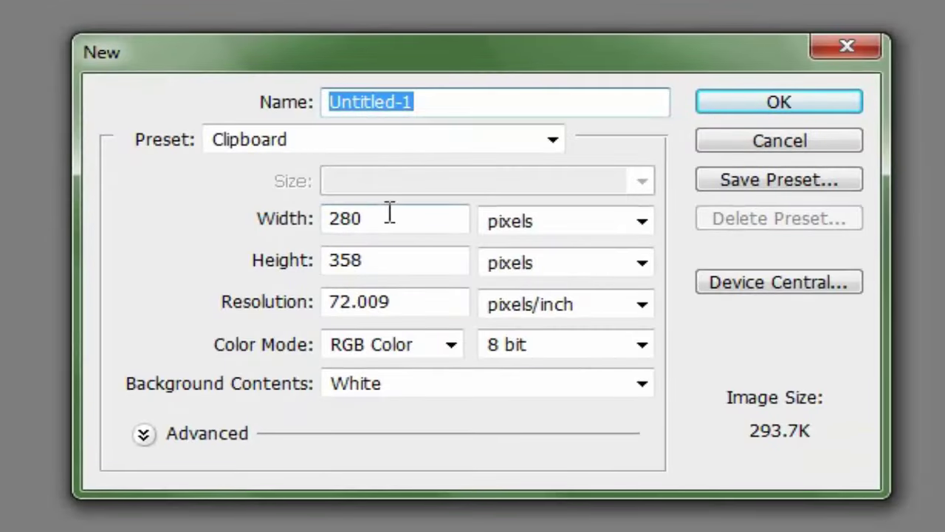
left_click(392, 220)
type("1280")
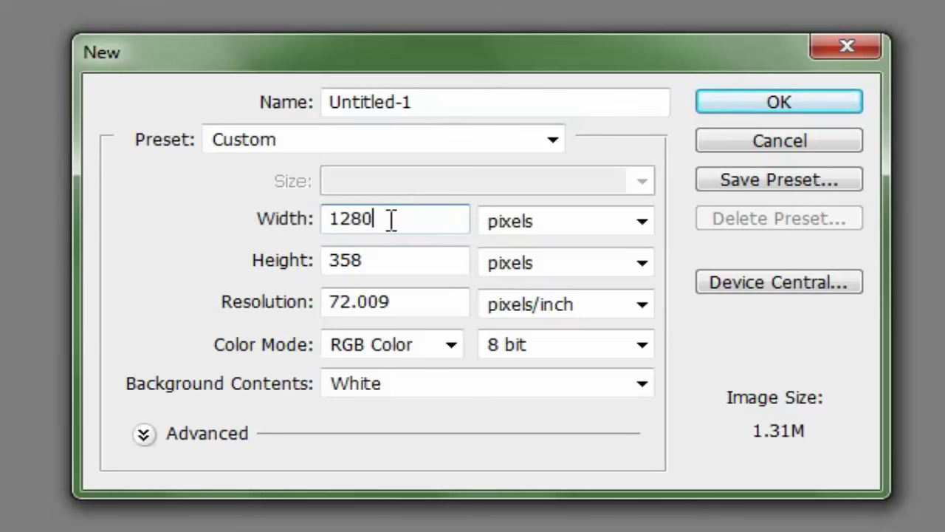
left_click(433, 263)
key("BackSpace")
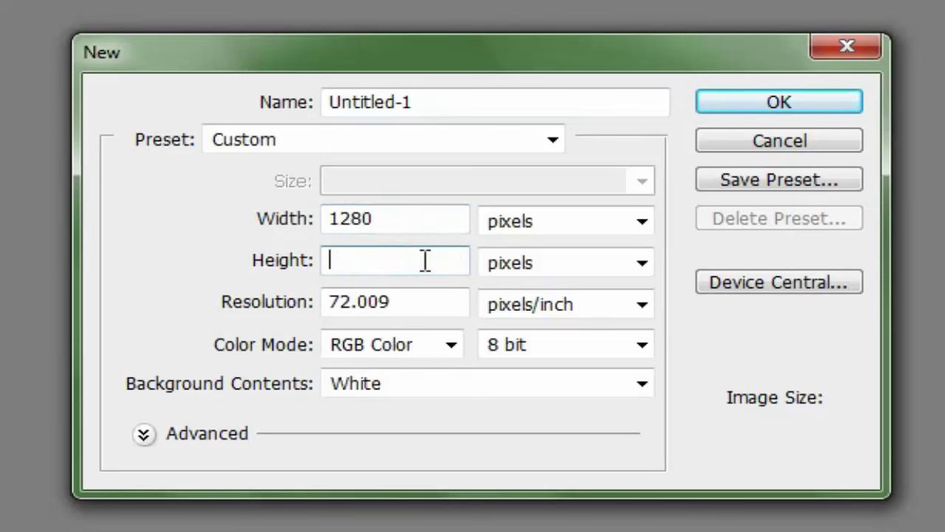
type("720")
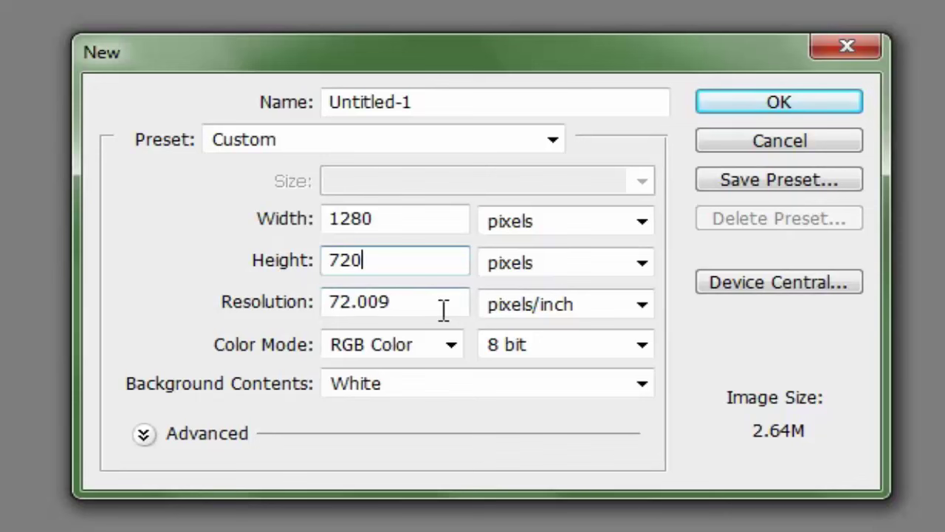
left_click(428, 304)
type("300")
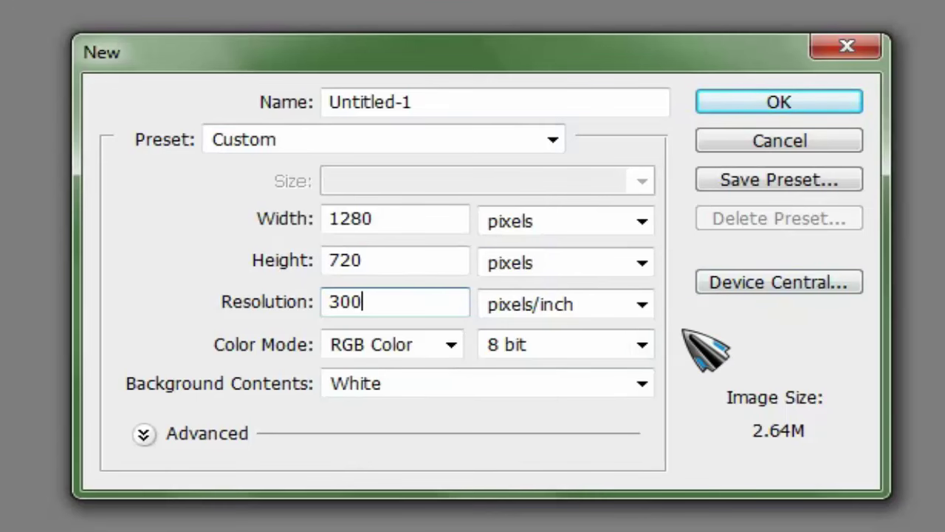
left_click(728, 95)
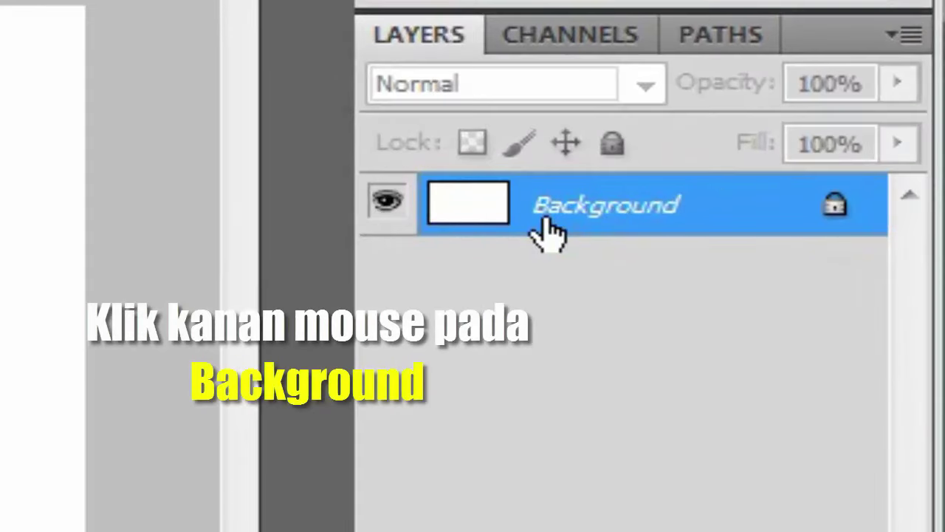
Step: Duplicate the Background layer as 'Background copy'
right_click(545, 222)
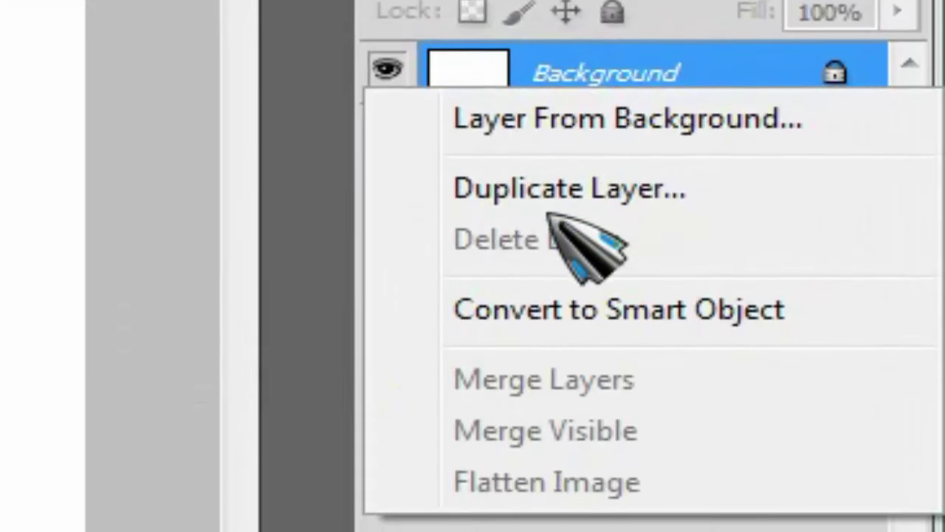
left_click(547, 201)
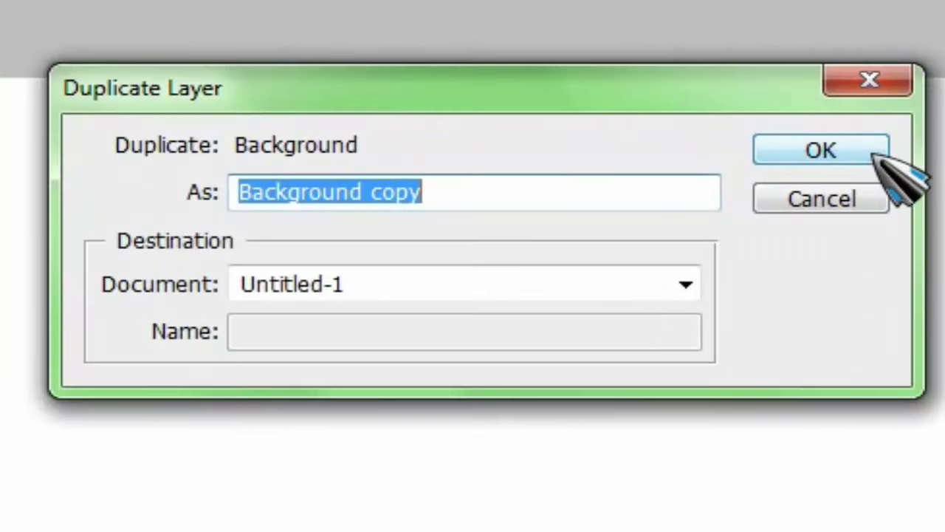
left_click(864, 151)
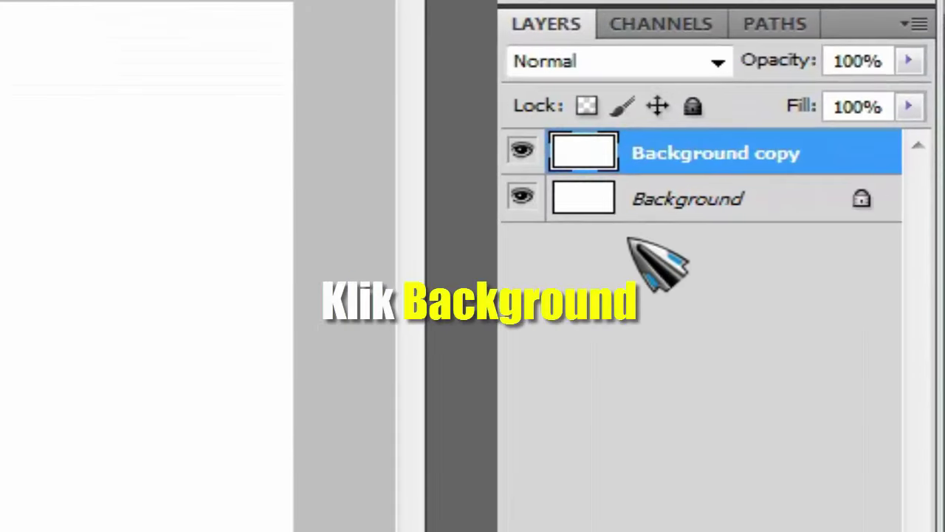
Step: Delete the original Background layer, leaving only Background copy
left_click(630, 216)
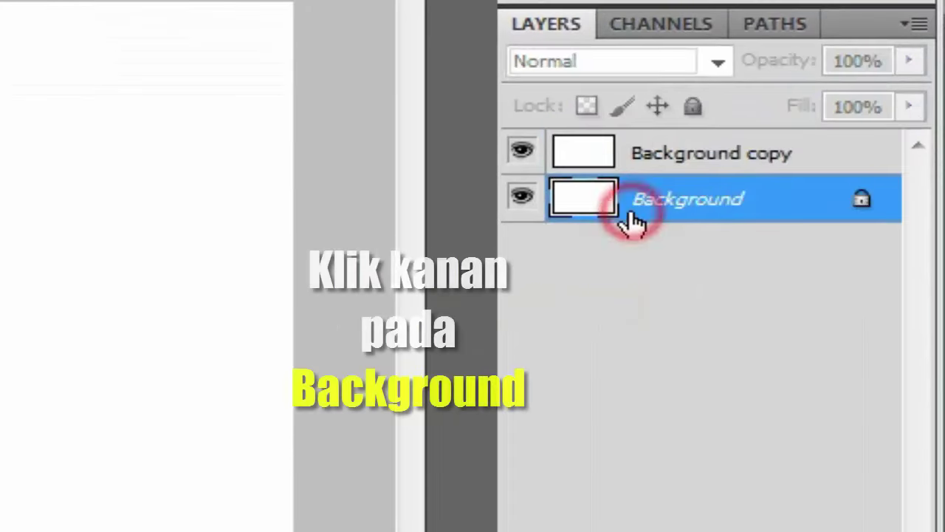
right_click(631, 210)
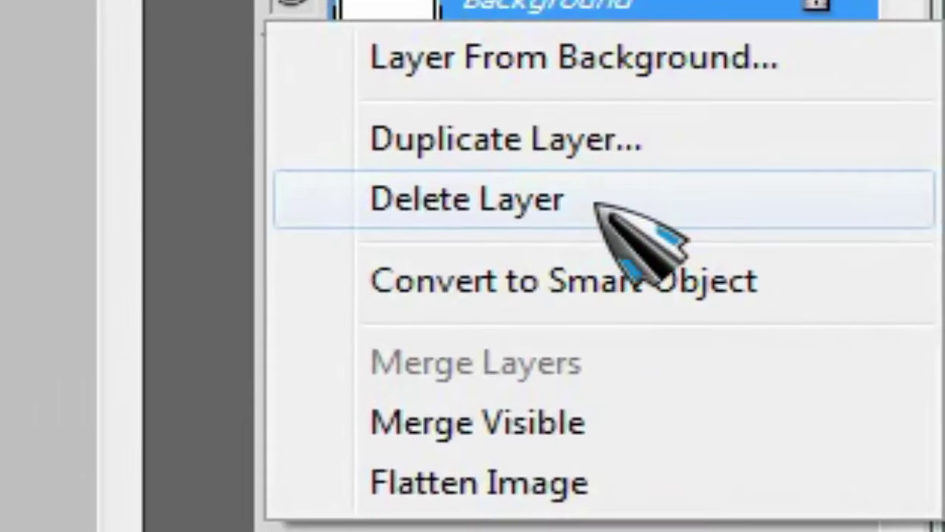
left_click(595, 204)
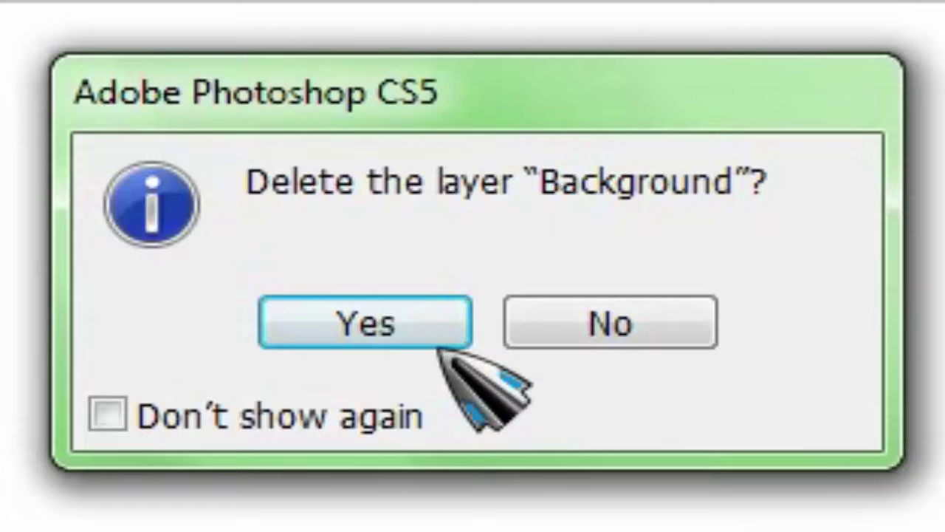
left_click(440, 347)
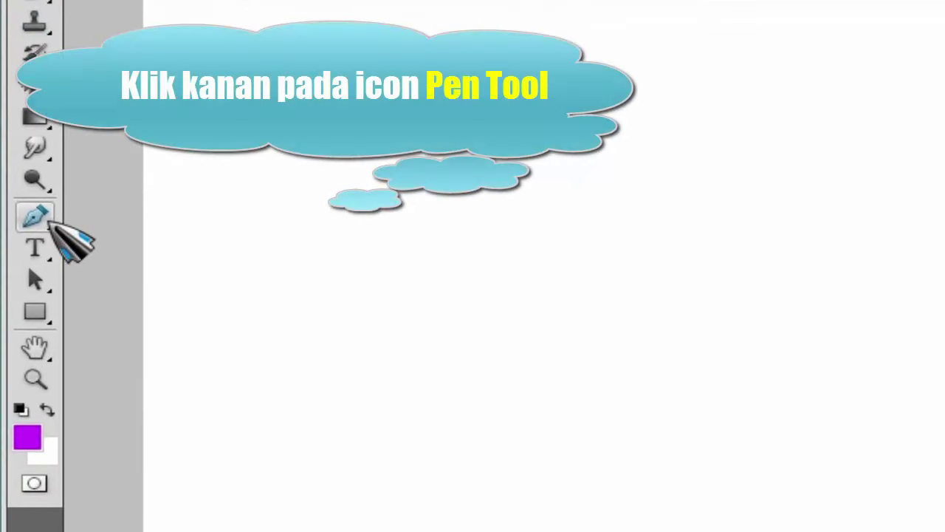
Step: Switch to the Pen Tool in Paths mode
right_click(50, 223)
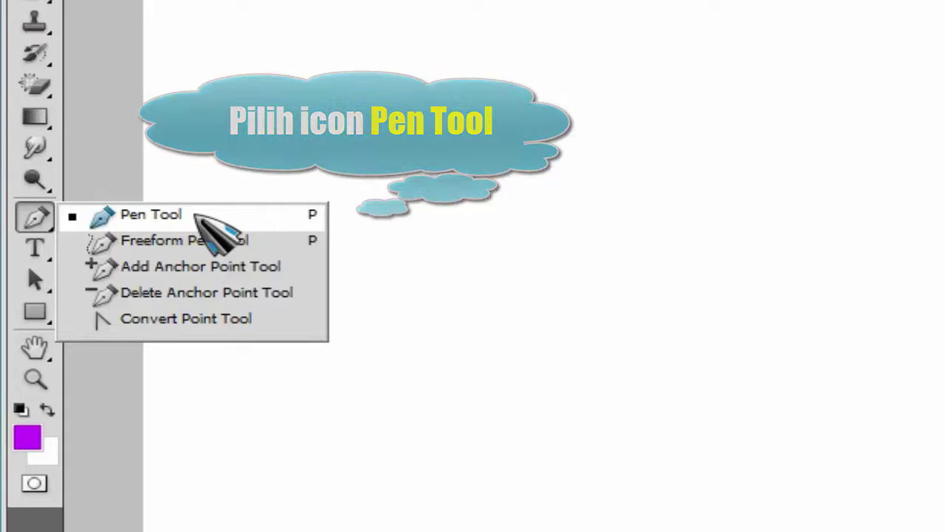
left_click(192, 213)
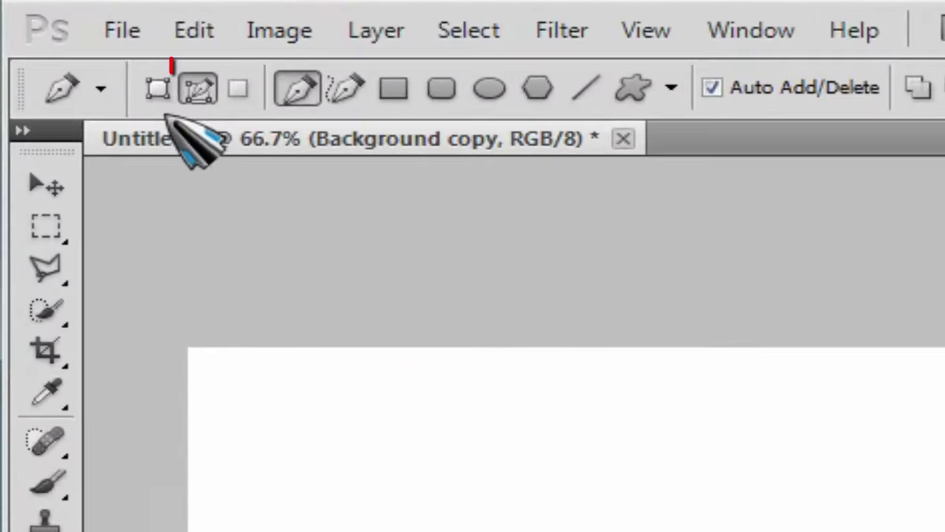
left_click(199, 88)
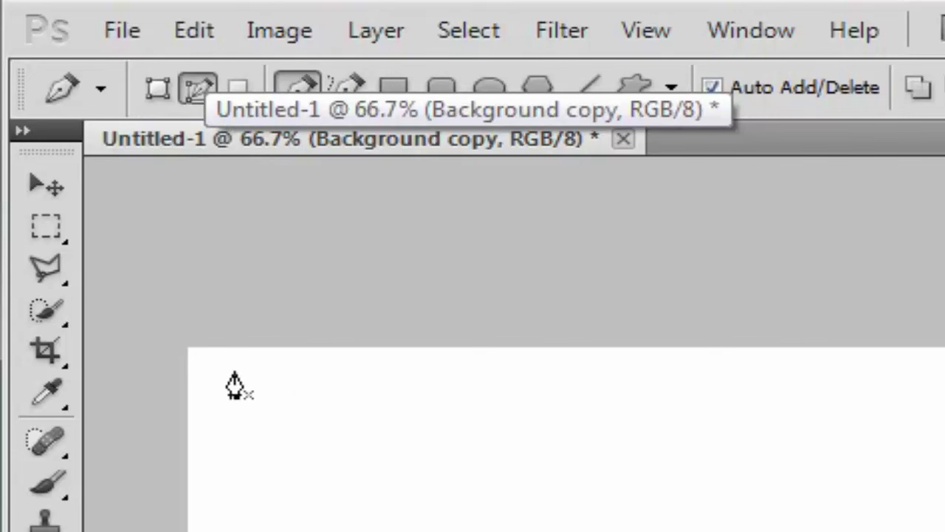
Step: Draw a closed rectangular path through the four canvas corners
left_click(189, 348)
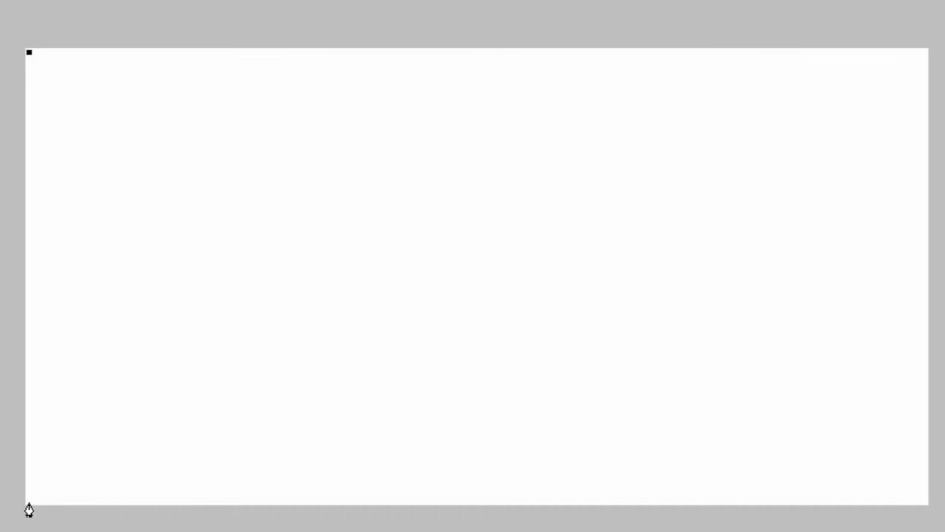
left_click(925, 503)
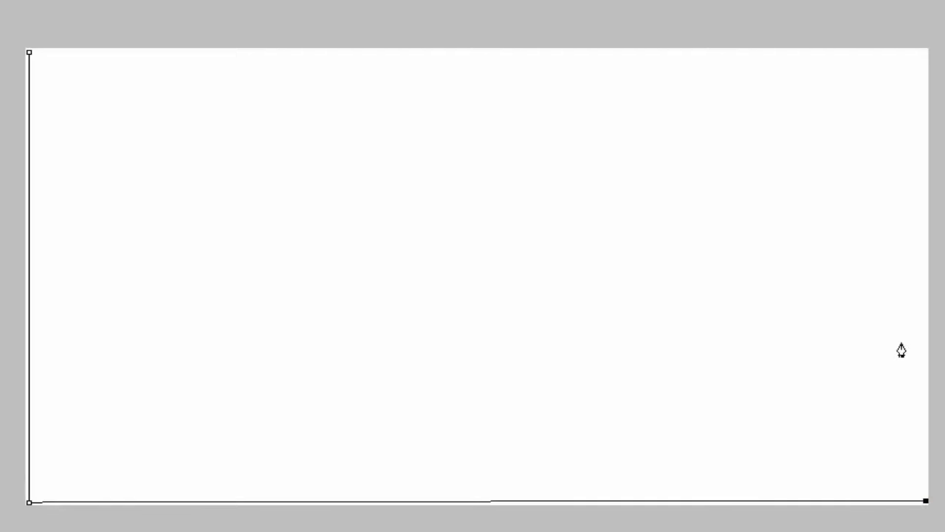
left_click(926, 53)
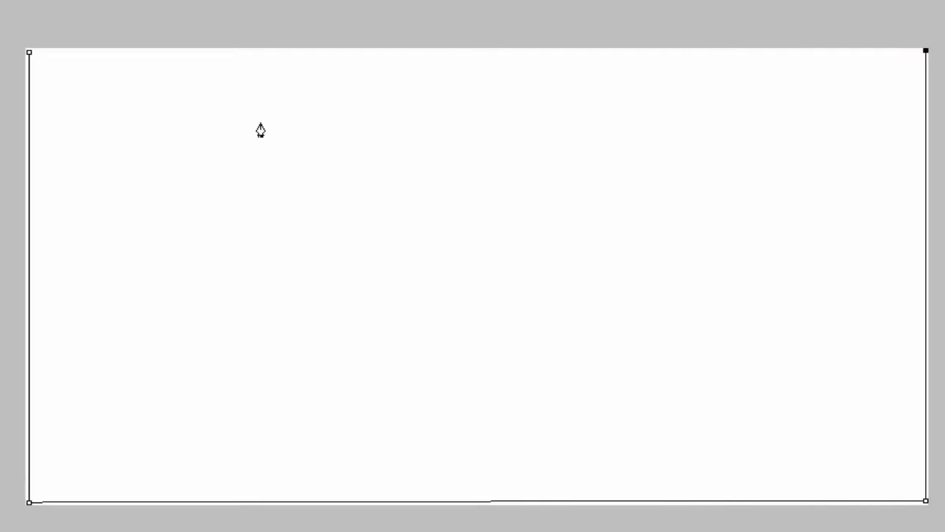
left_click(29, 53)
left_click(29, 54)
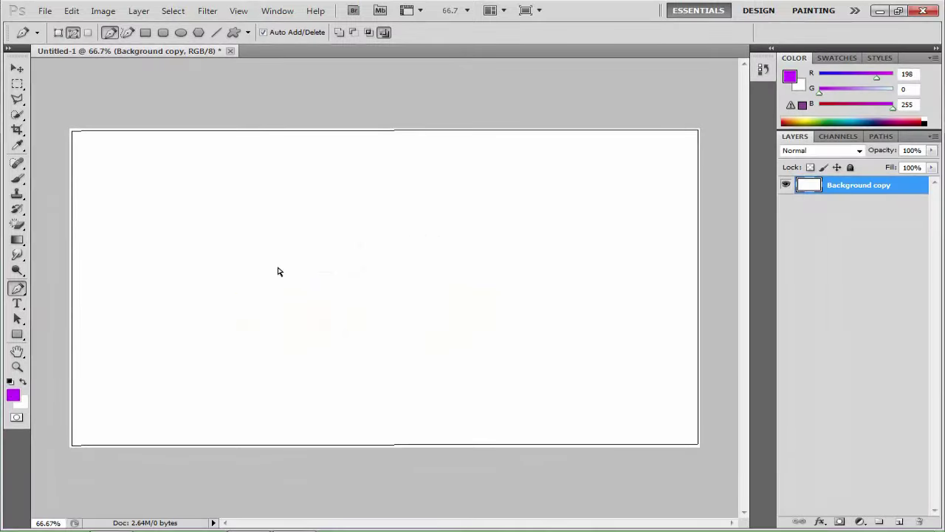
Step: Load the border path as a selection and erase its white fill with the Magic Eraser
key("ctrl+Return")
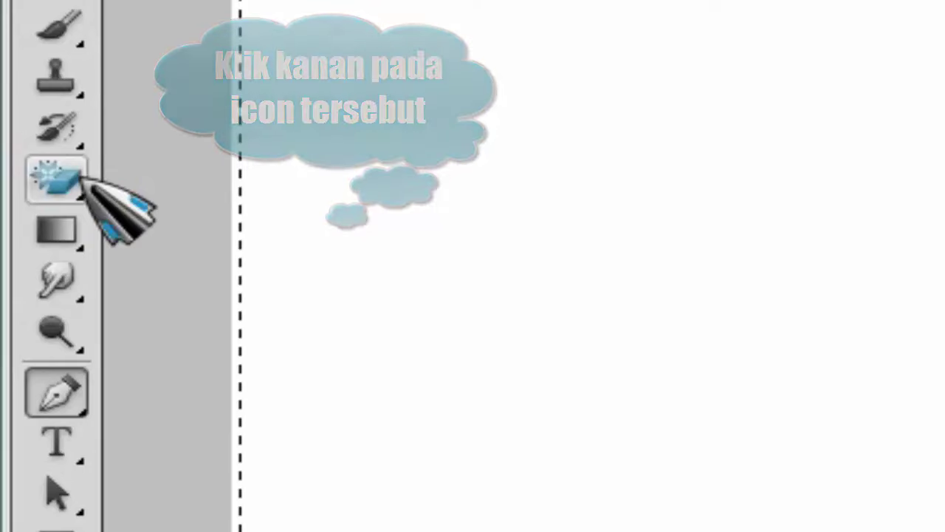
right_click(83, 179)
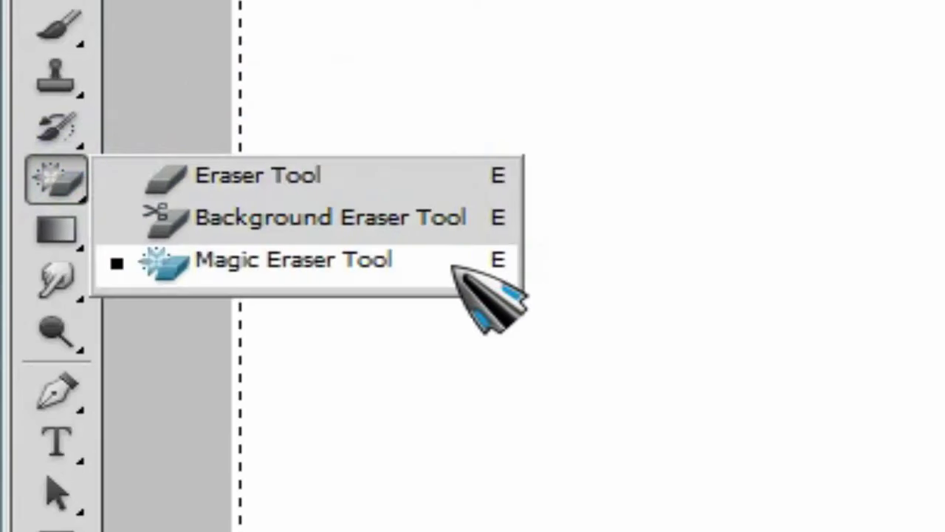
left_click(405, 267)
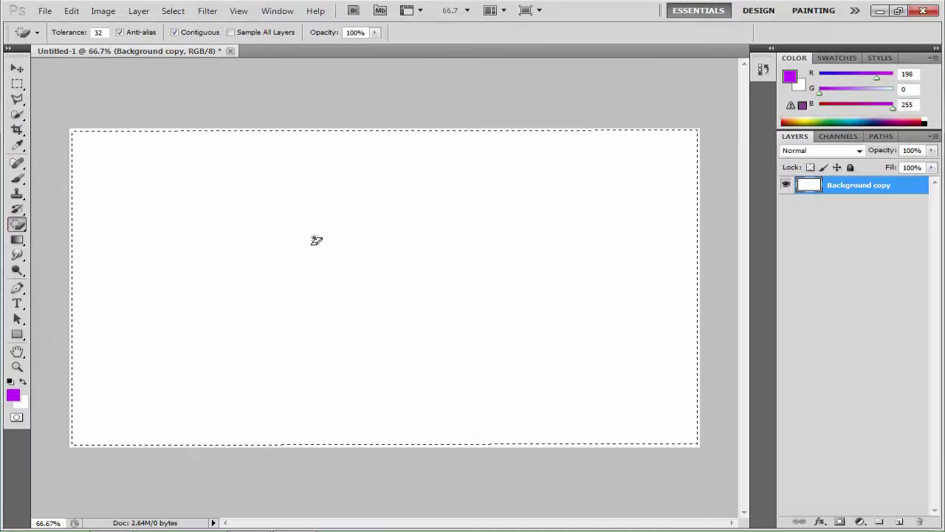
left_click(368, 270)
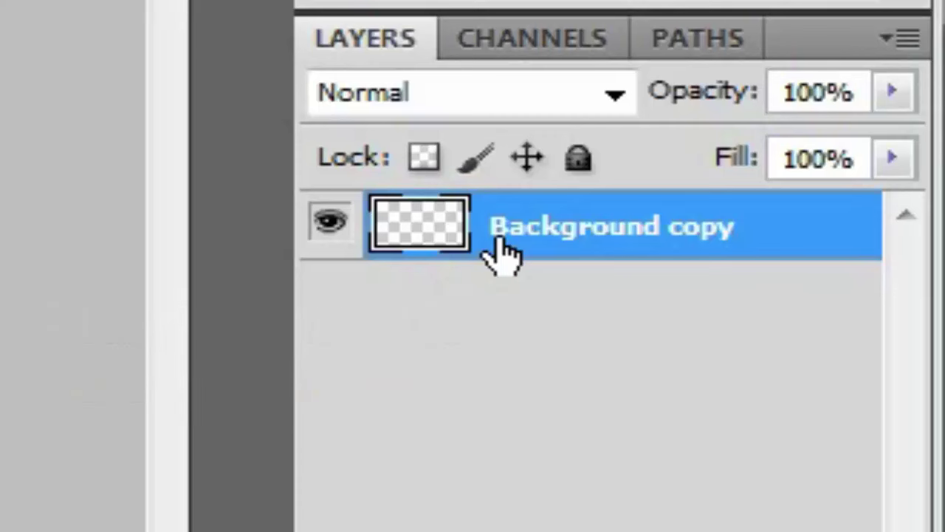
Step: Add a 24 px outside purple (c600ff) Stroke layer style to Background copy
right_click(497, 240)
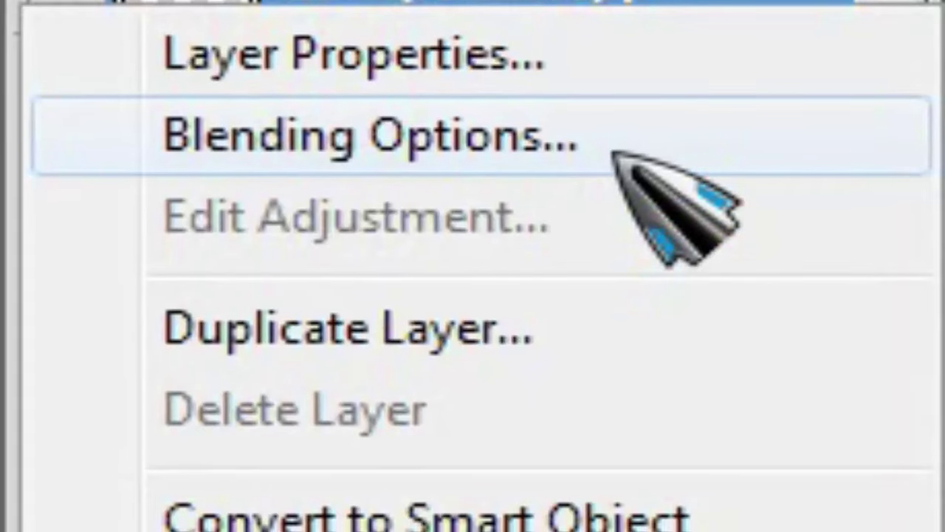
left_click(617, 155)
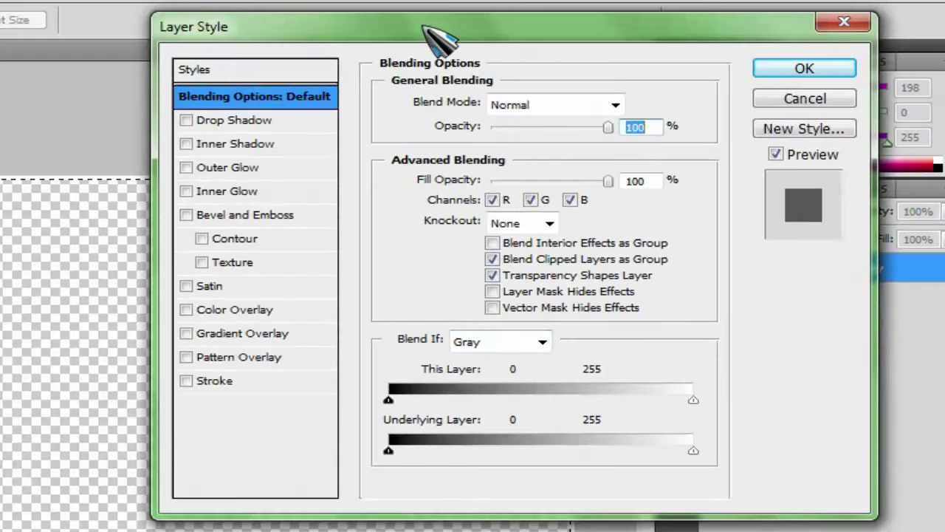
left_click_drag(439, 37, 379, 33)
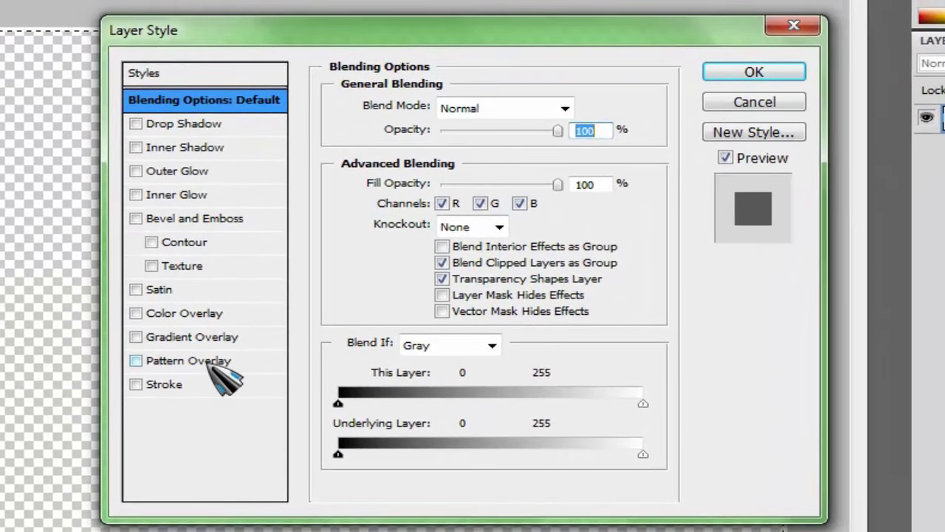
left_click(187, 385)
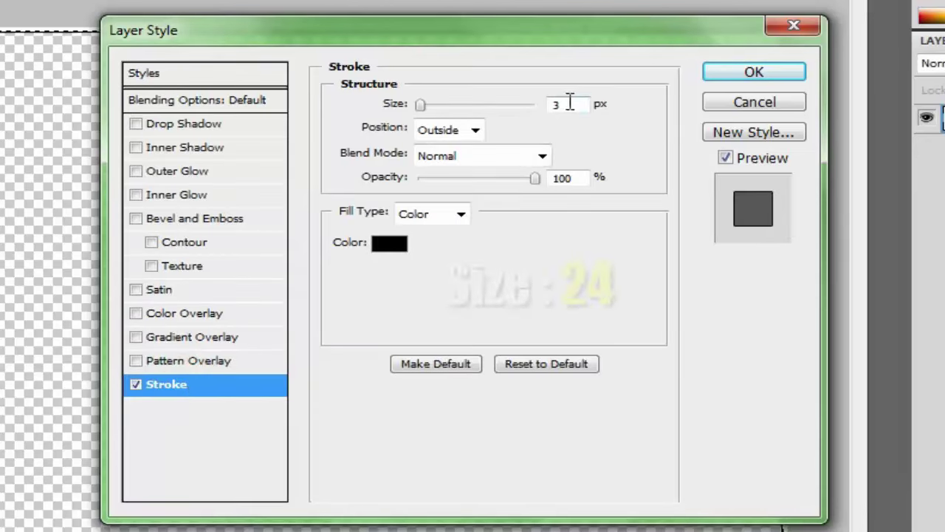
double_click(571, 104)
type("2")
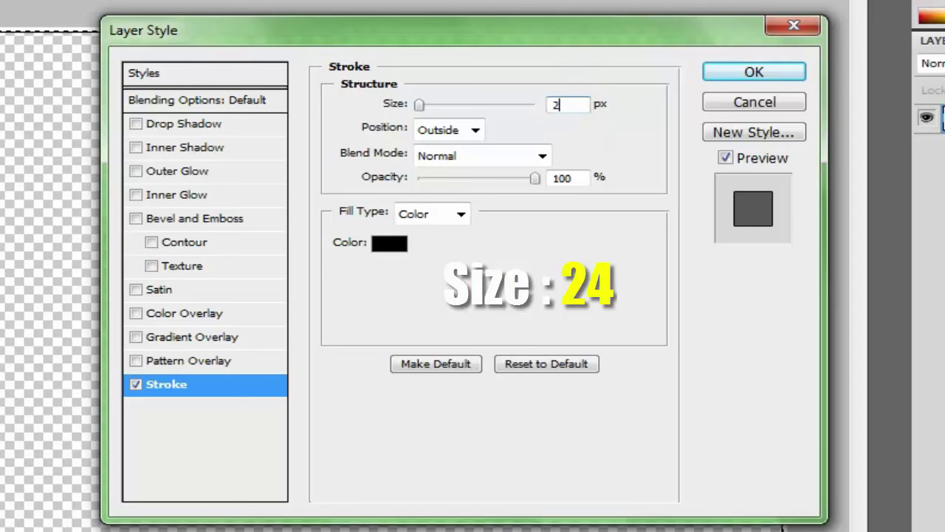
type("4")
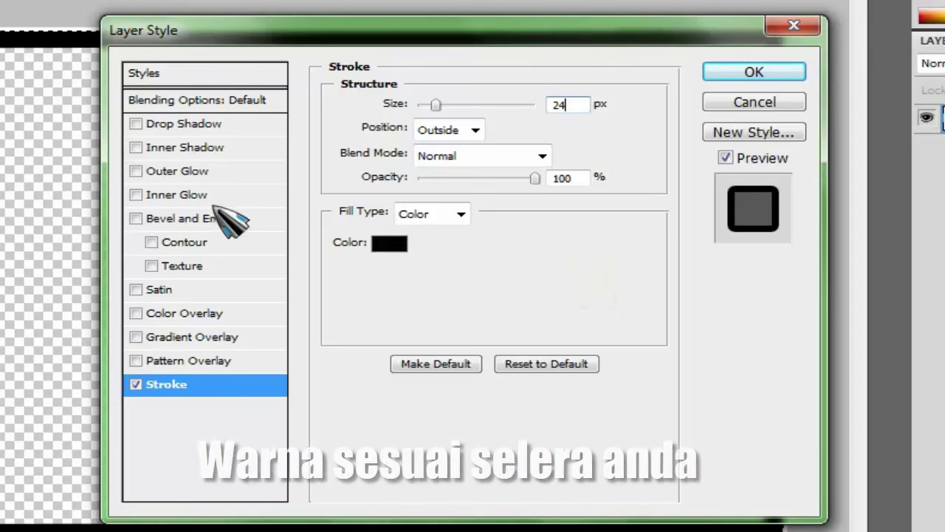
left_click(389, 244)
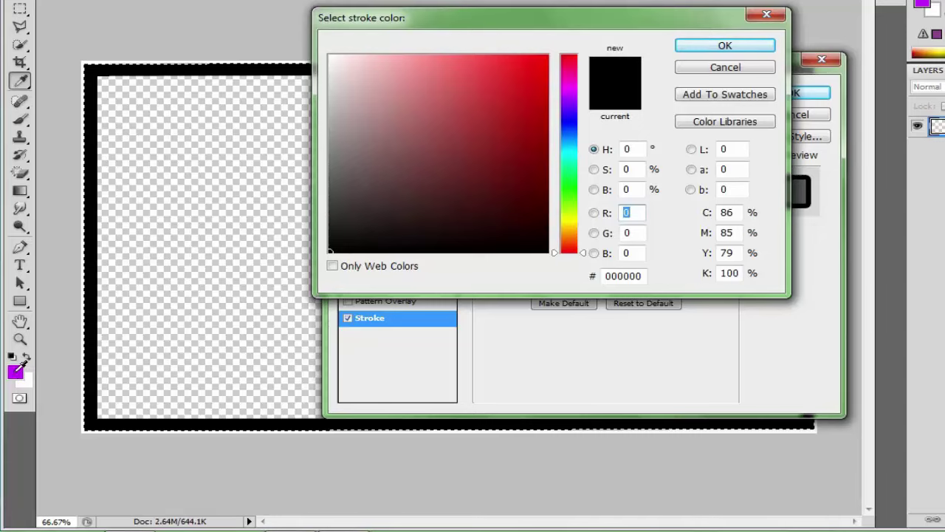
left_click(18, 367)
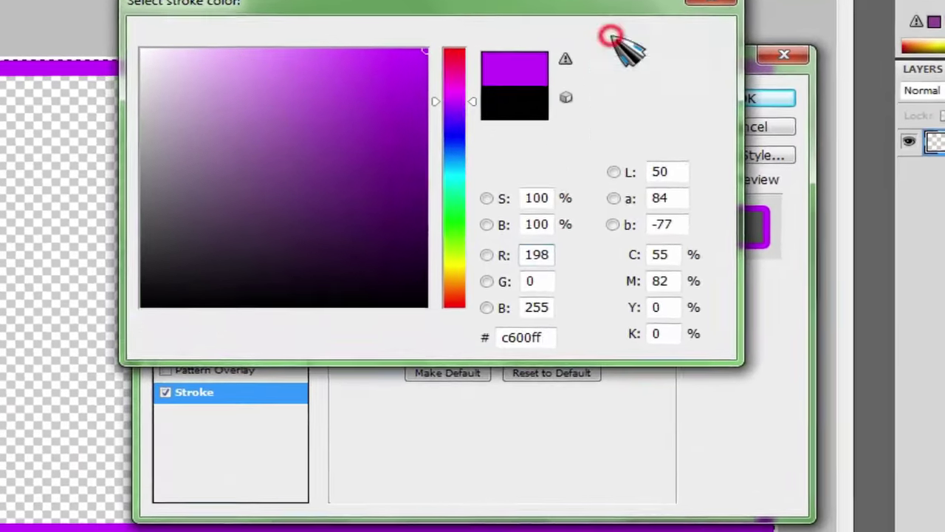
left_click(611, 35)
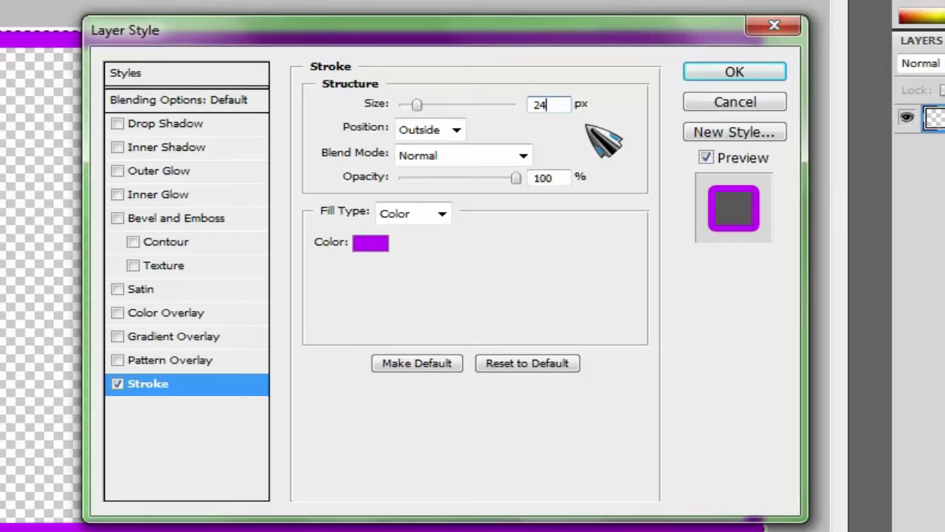
left_click(706, 71)
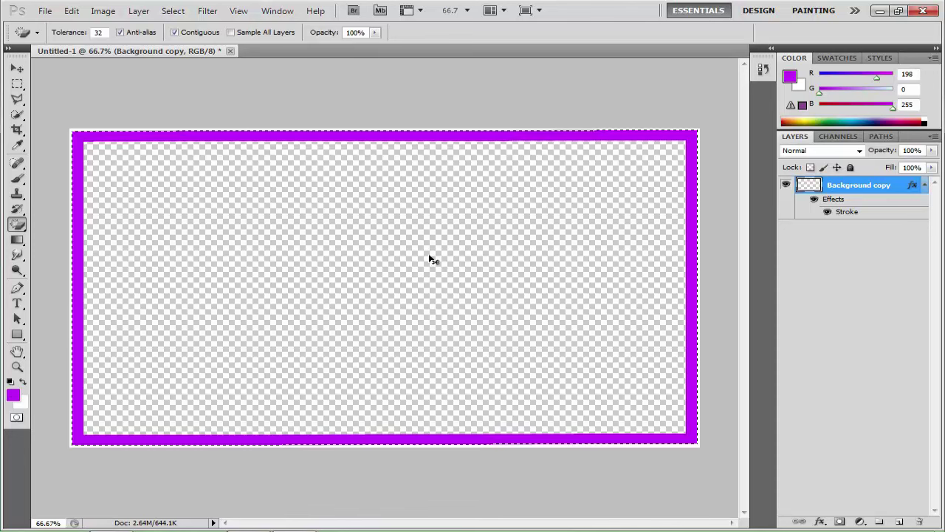
Step: Clear the border selection and switch to the Polygonal Lasso Tool
key("ctrl+d")
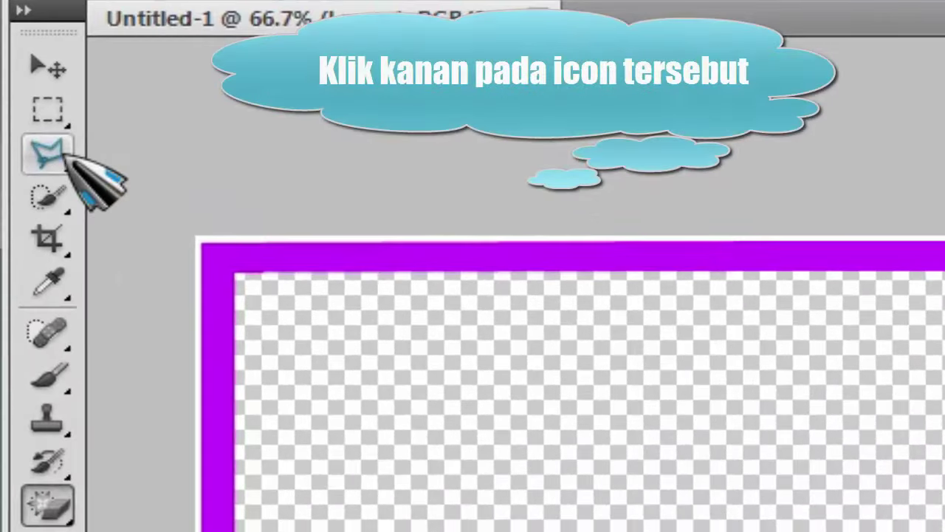
right_click(66, 155)
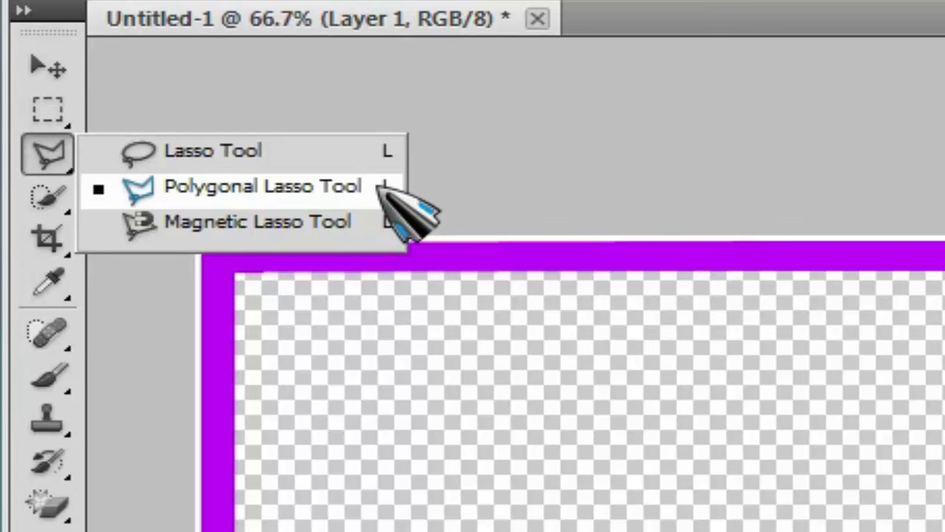
left_click(378, 186)
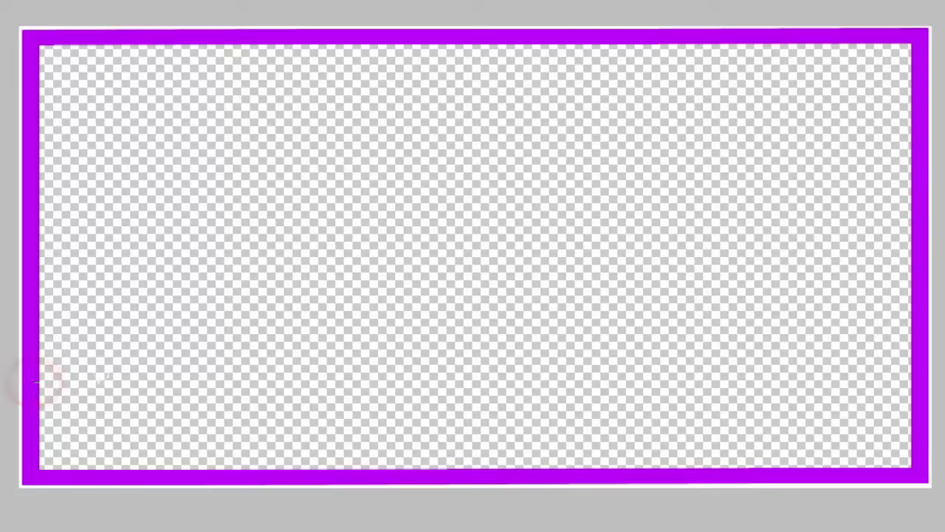
Step: Outline a trapezoid tab with a slanted right edge at the canvas's bottom-left
left_click(37, 383)
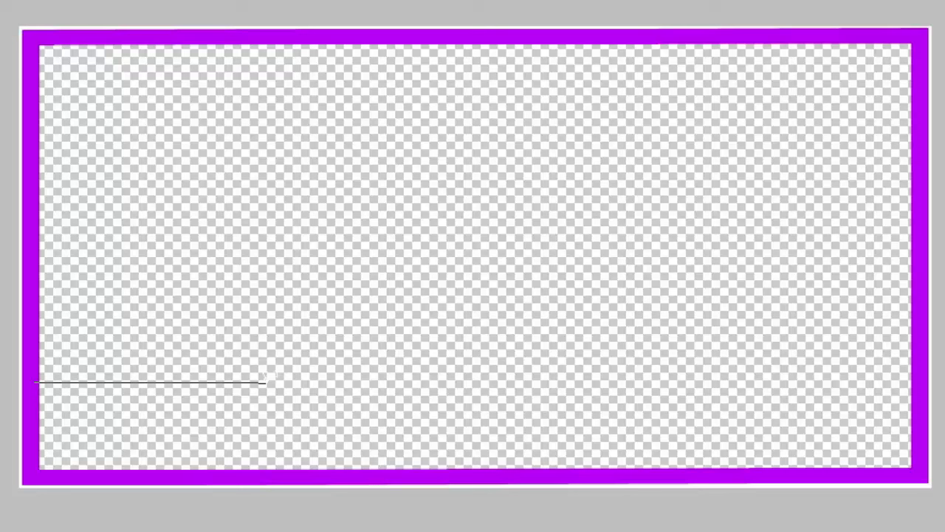
left_click(266, 382)
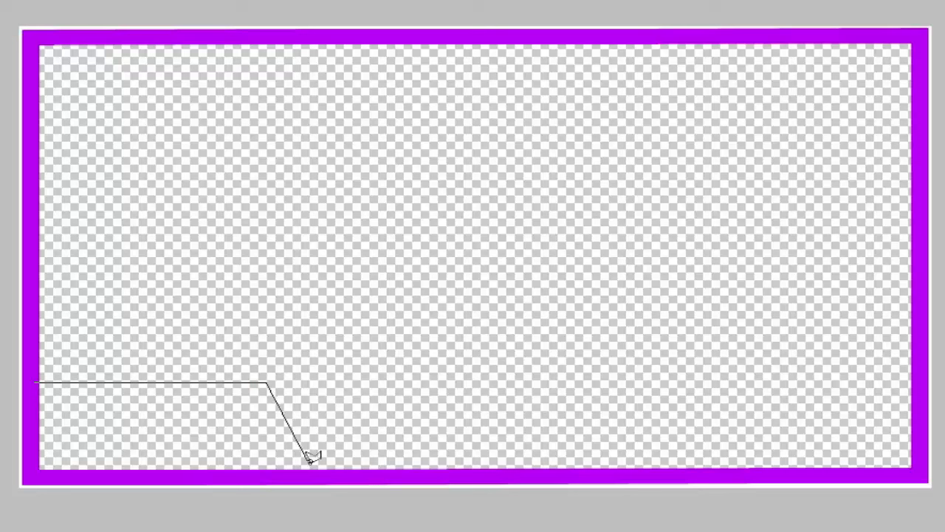
left_click(371, 470)
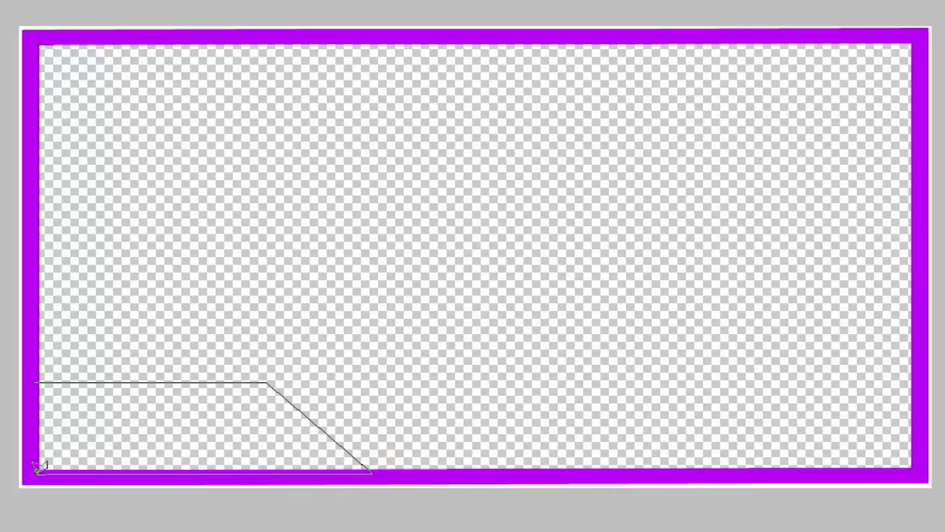
left_click(37, 469)
left_click(34, 384)
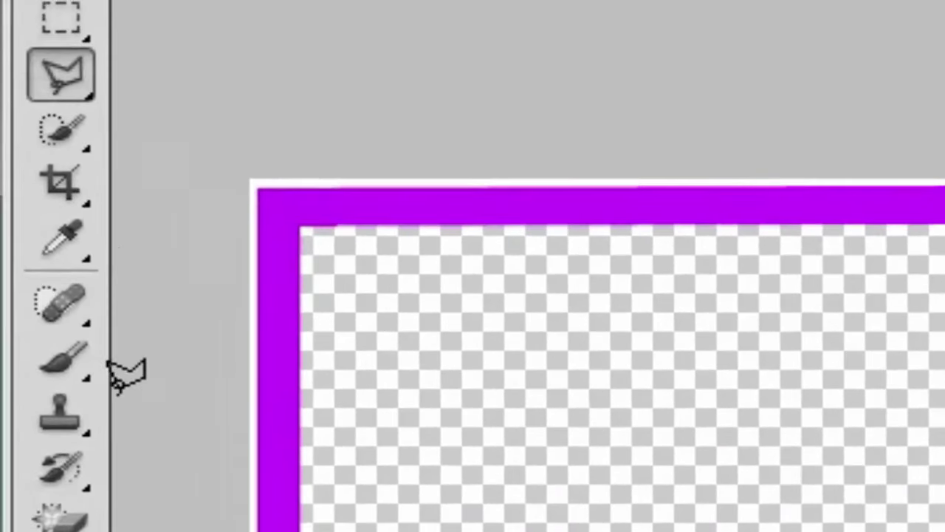
Step: Brush the selected bottom-left tab solid purple, then deselect
left_click(70, 243)
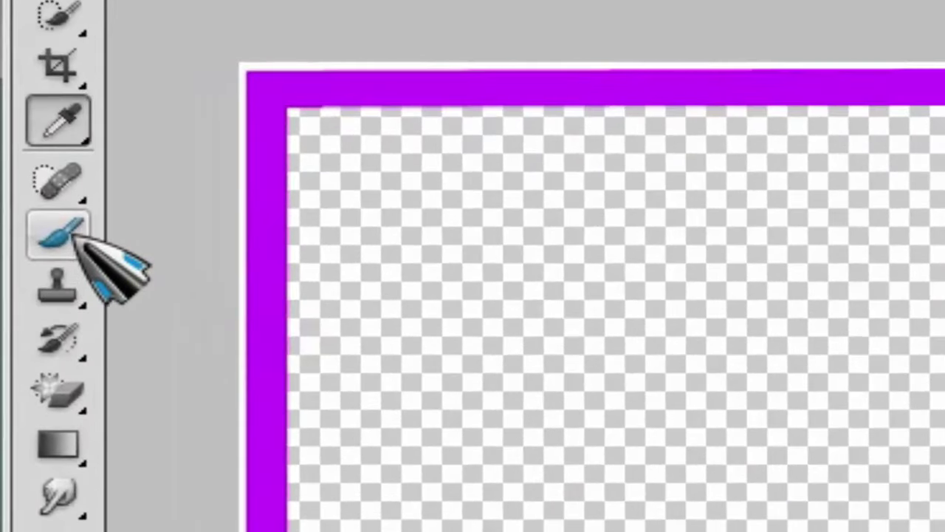
left_click(74, 238)
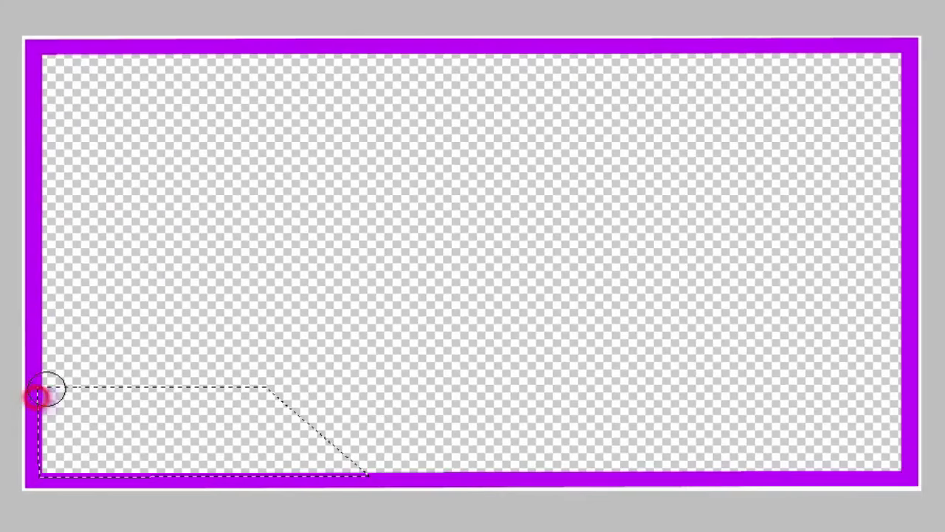
mouse_move(44, 388)
left_mouse_down()
mouse_move(51, 435)
mouse_move(84, 376)
mouse_move(38, 446)
mouse_move(74, 376)
mouse_move(38, 477)
mouse_move(126, 374)
mouse_move(68, 459)
mouse_move(88, 458)
mouse_move(148, 397)
mouse_move(109, 470)
mouse_move(202, 352)
mouse_move(148, 443)
mouse_move(154, 475)
mouse_move(264, 353)
mouse_move(170, 469)
mouse_move(232, 374)
mouse_move(244, 450)
mouse_move(190, 468)
mouse_move(251, 419)
mouse_move(321, 467)
mouse_move(384, 465)
mouse_move(289, 446)
left_mouse_up()
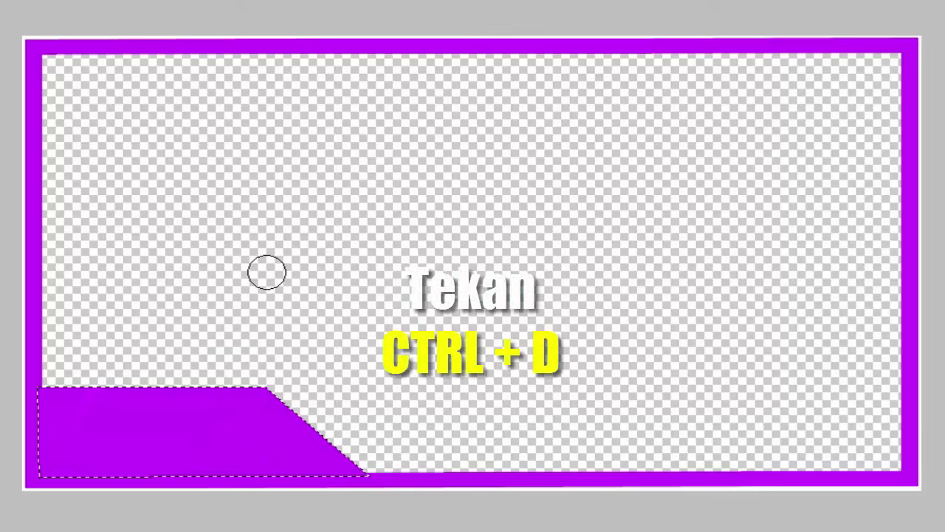
key("ctrl+d")
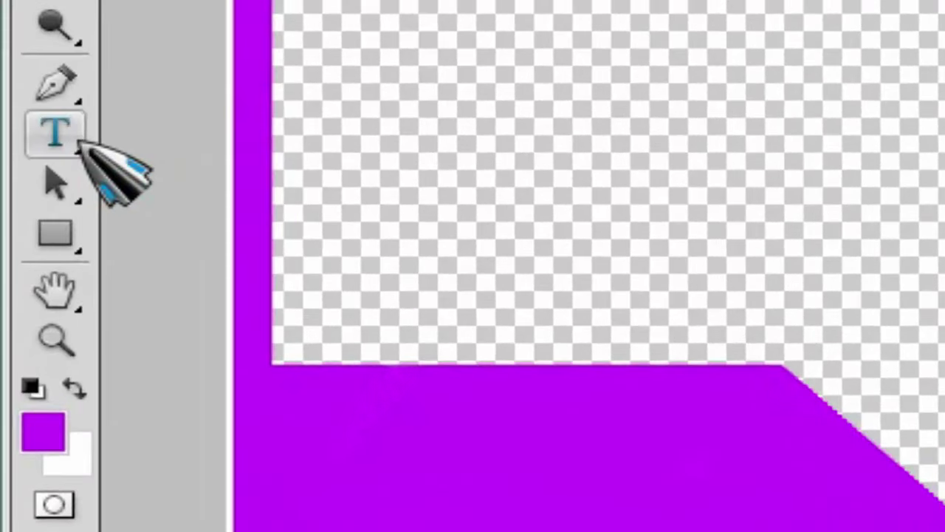
Step: Type 'RANDOM' in a horizontal text box on the purple tab
left_click(71, 137)
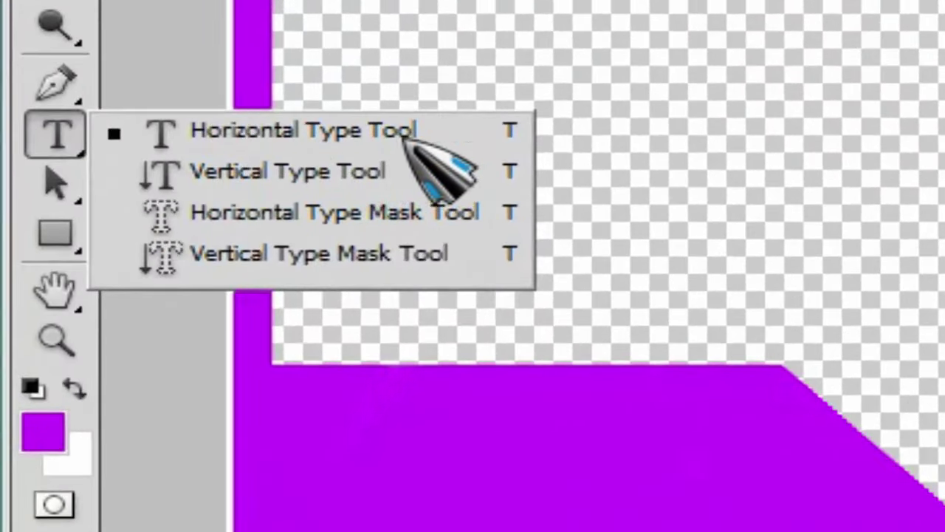
left_click(418, 135)
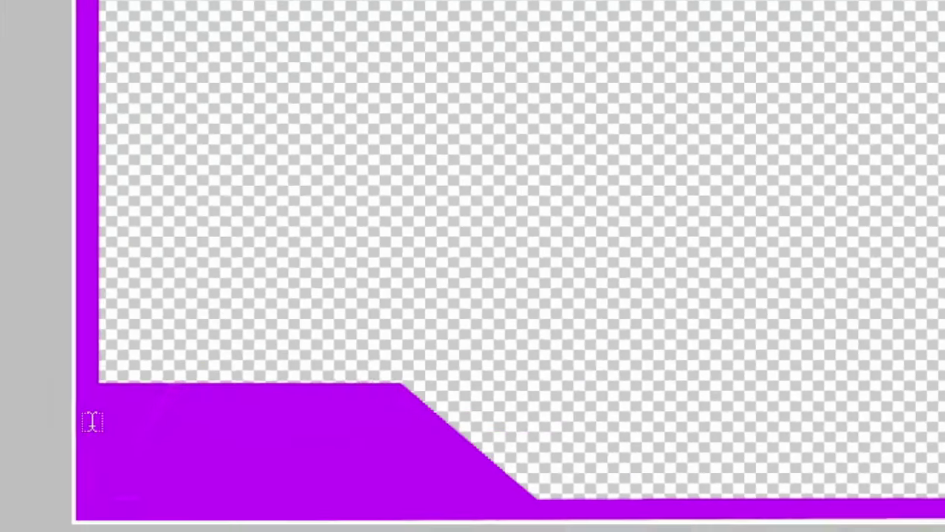
left_click(37, 400)
left_click_drag(159, 430, 333, 480)
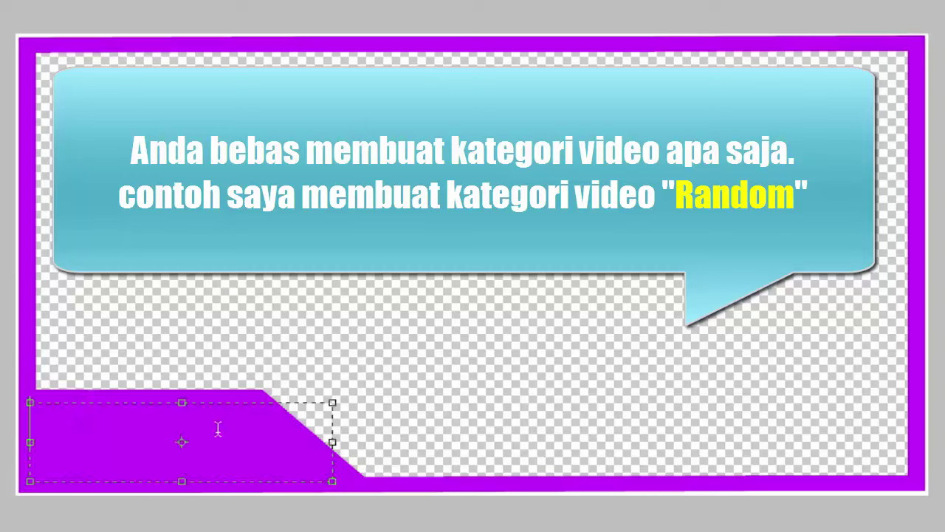
type("RA")
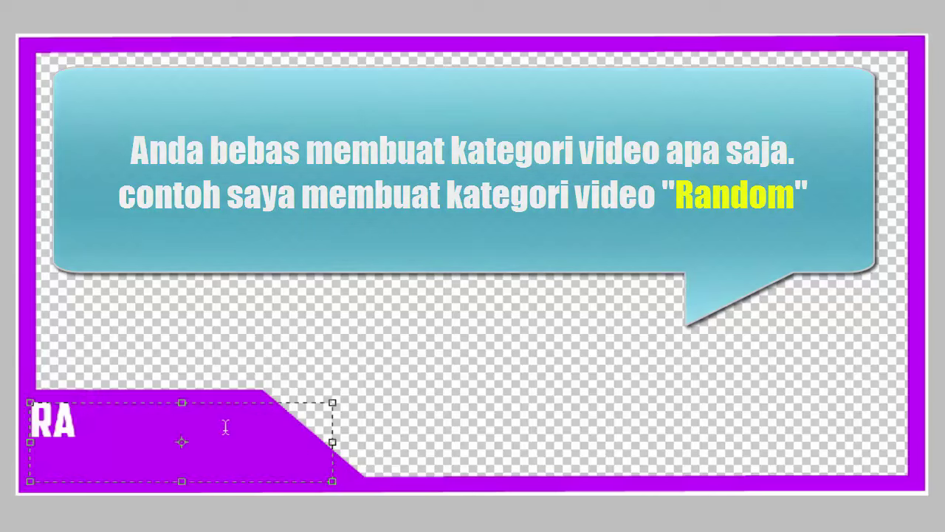
type("NDOM")
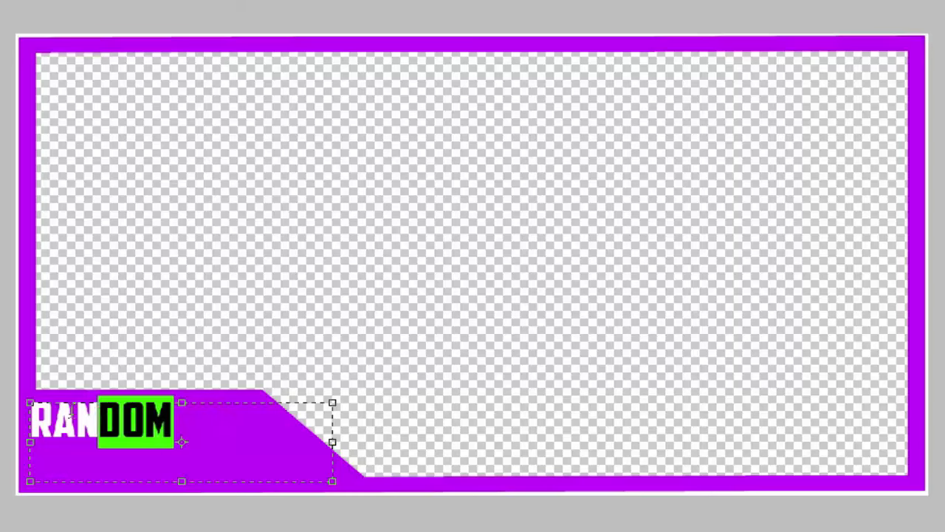
Step: Set the RANDOM text to 24 pt and commit it
left_click_drag(175, 421, 31, 421)
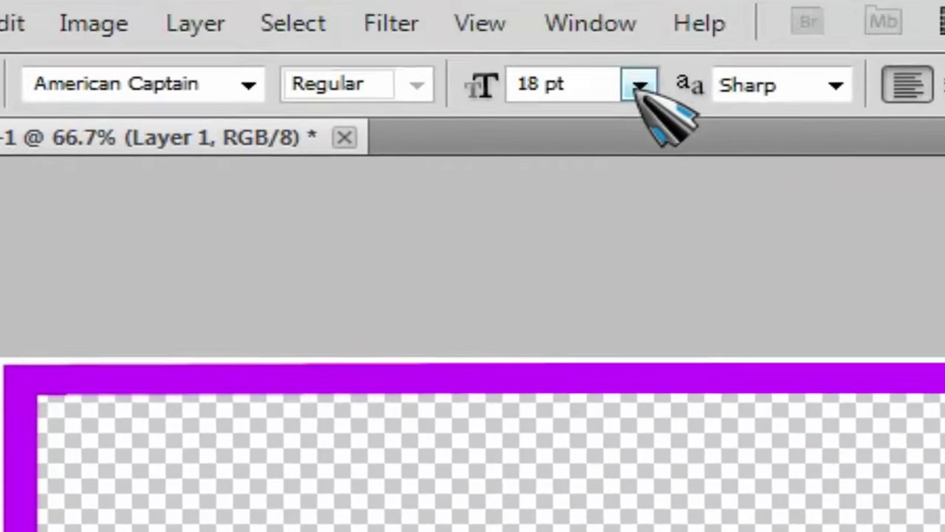
left_click(640, 86)
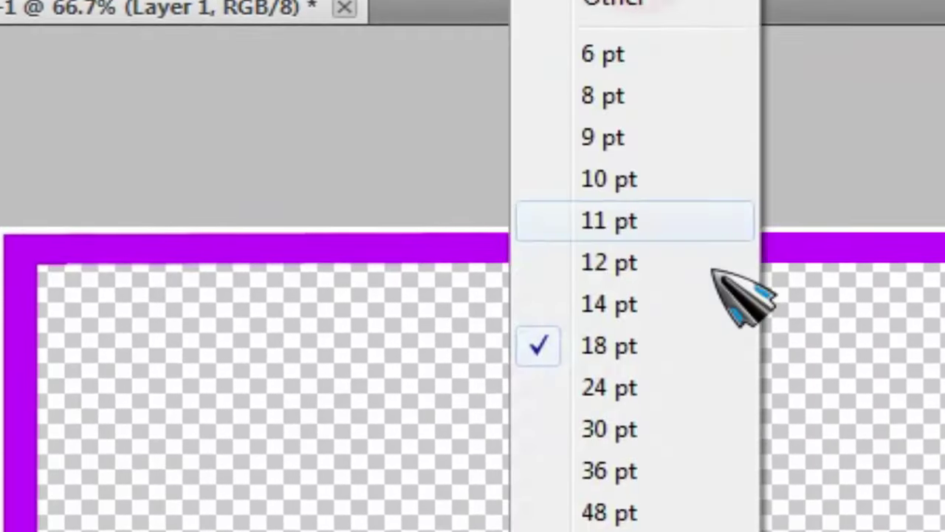
left_click(656, 268)
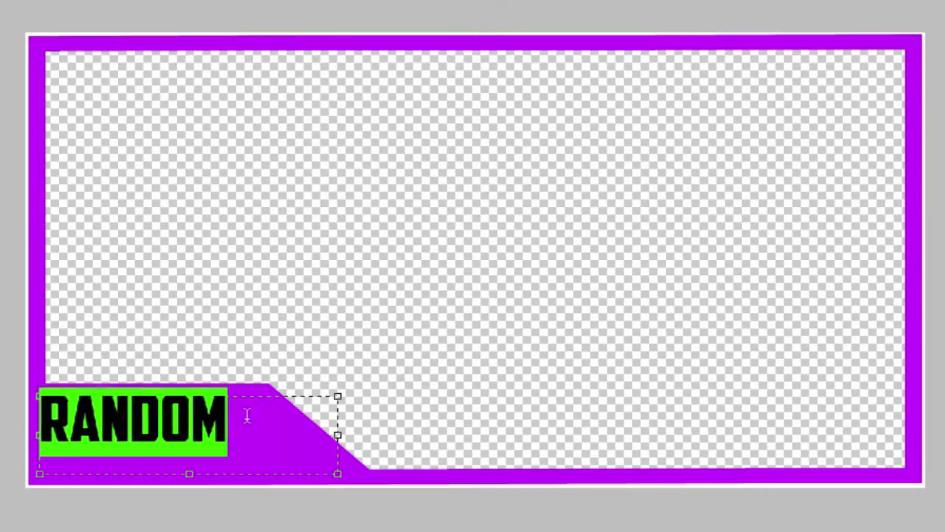
type("RANDOM")
left_click(247, 416)
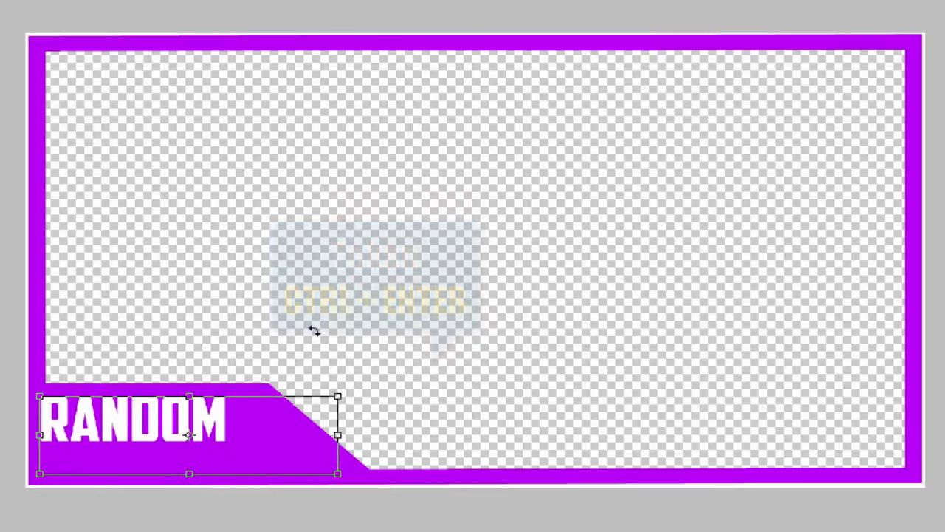
key("ctrl+Return")
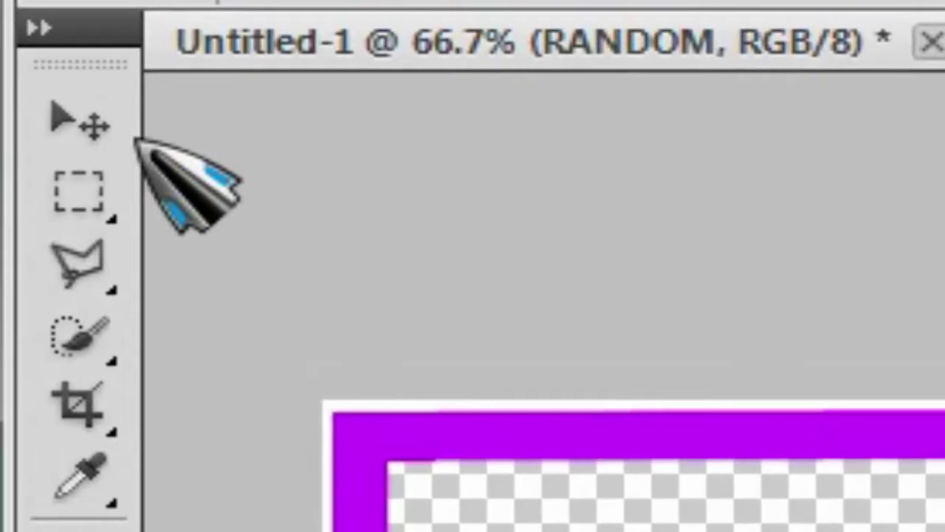
Step: Drag the RANDOM text with the Move tool to sit neatly inside the purple tab
left_click(77, 126)
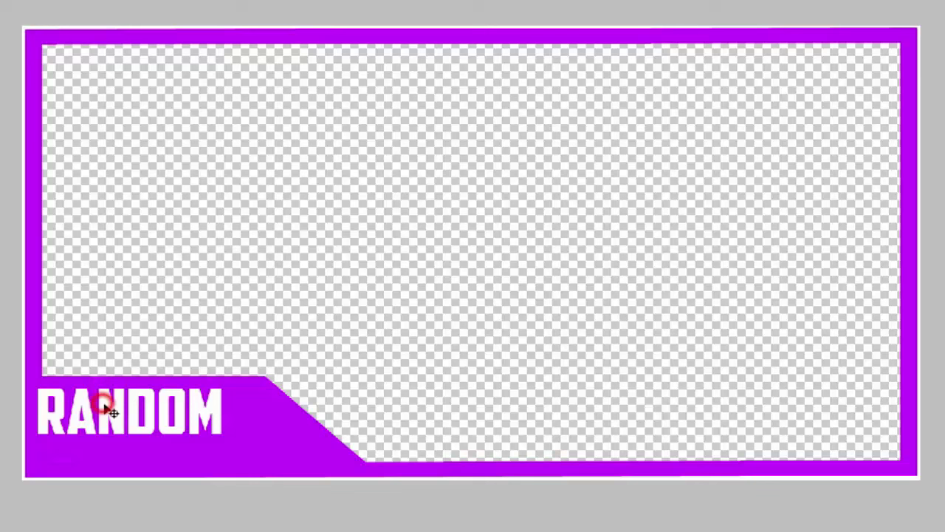
mouse_move(109, 411)
left_mouse_down()
mouse_move(128, 424)
mouse_move(104, 416)
mouse_move(114, 416)
mouse_move(111, 425)
left_mouse_up()
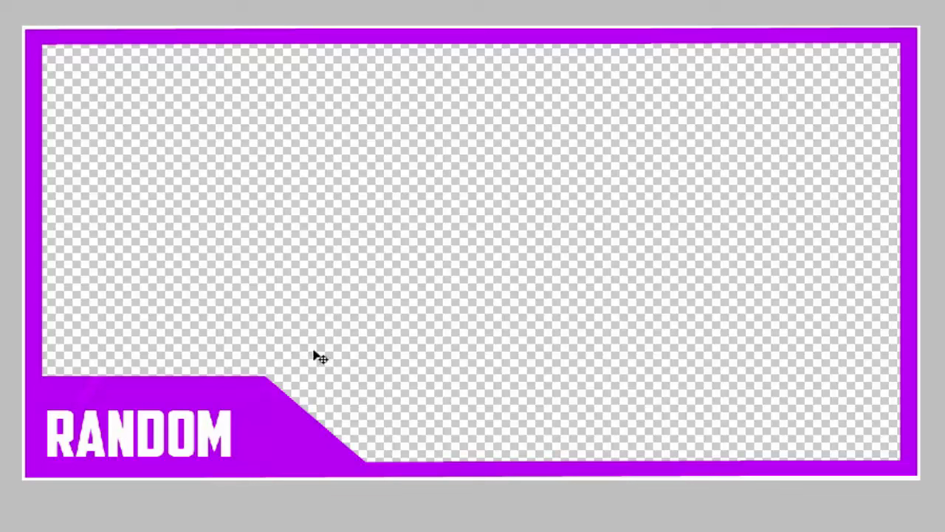
left_click_drag(140, 438, 150, 434)
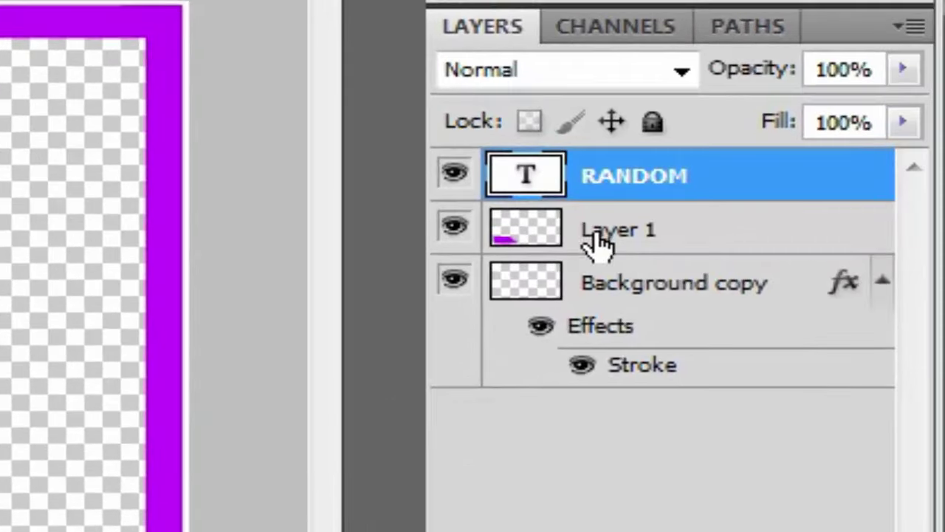
Step: Select Layer 1's tab pixels, narrow the tab from its right with Free Transform, then deselect
right_click(530, 235)
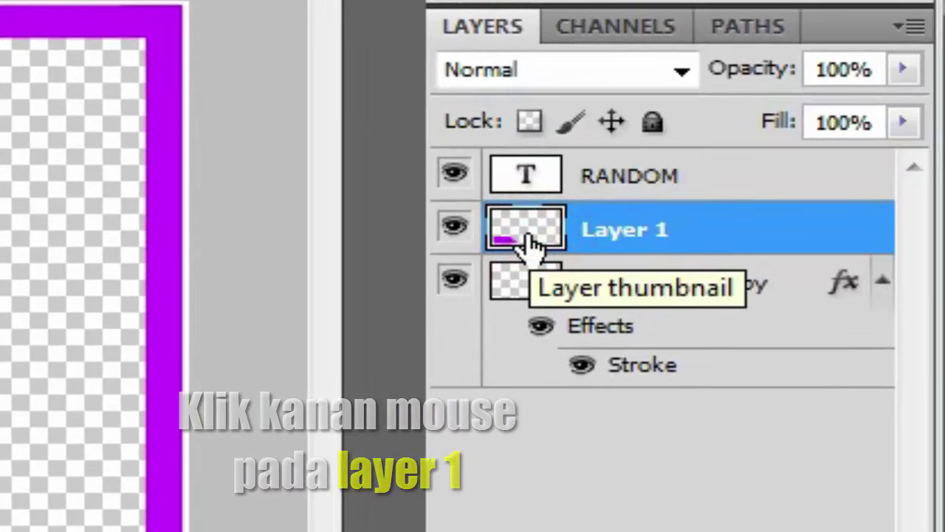
right_click(530, 235)
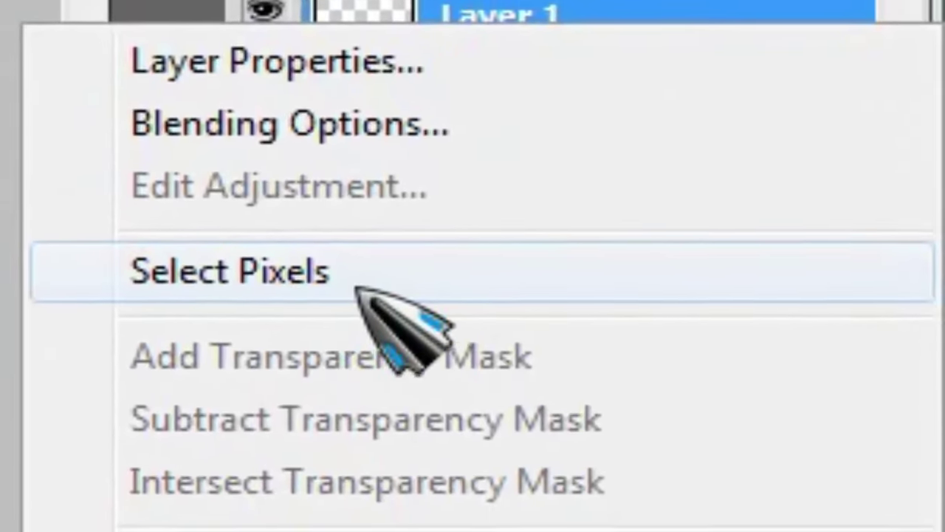
left_click(367, 272)
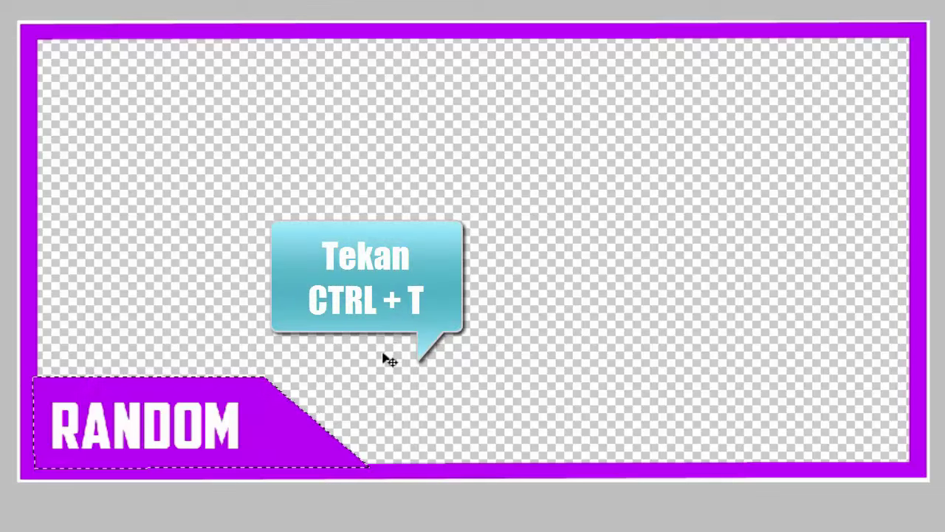
key("ctrl+t")
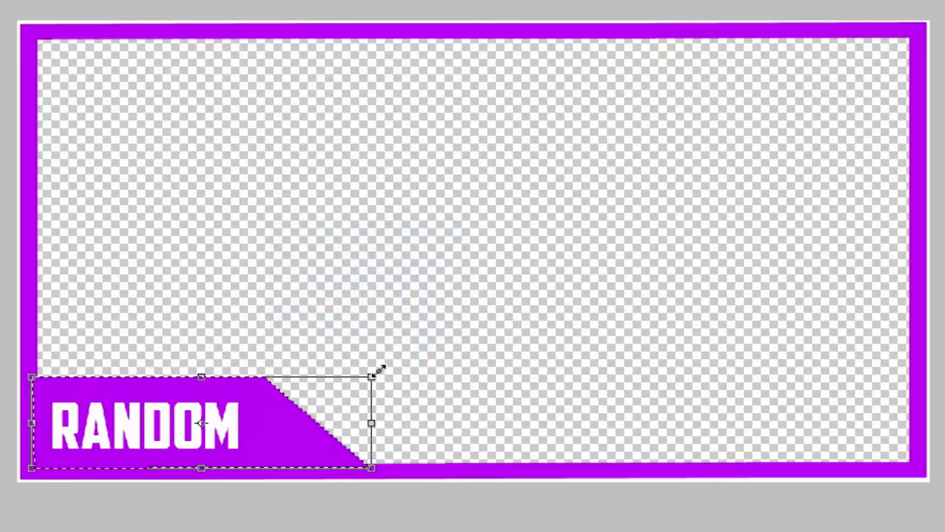
mouse_move(376, 372)
left_mouse_down()
mouse_move(334, 373)
mouse_move(362, 381)
left_mouse_up()
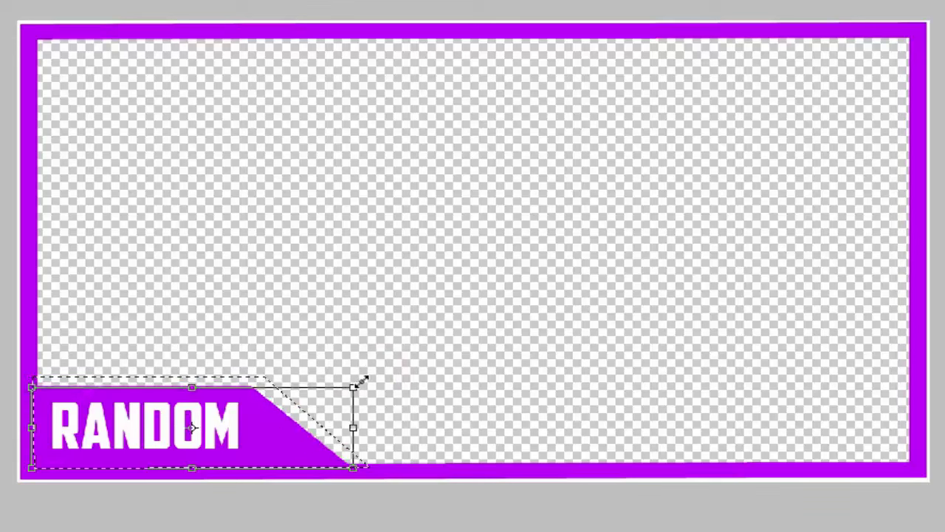
left_click_drag(359, 427, 354, 430)
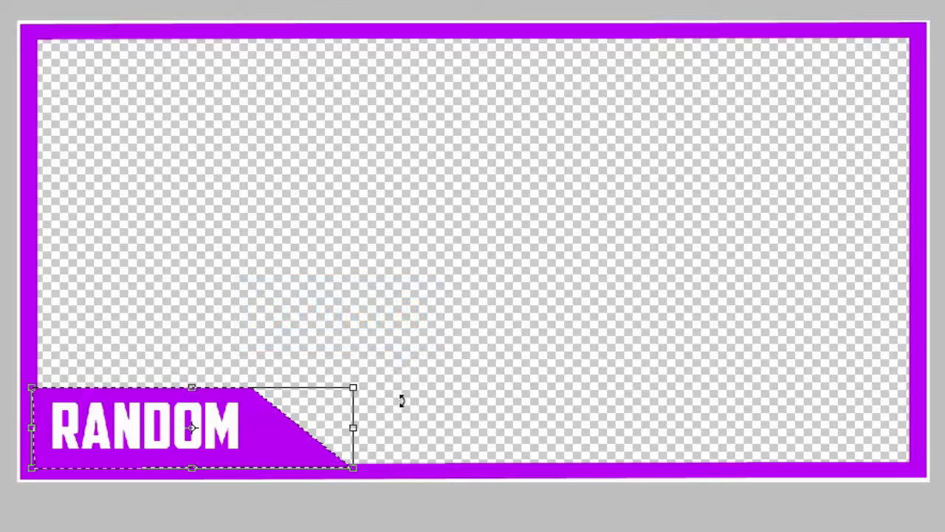
key("Return")
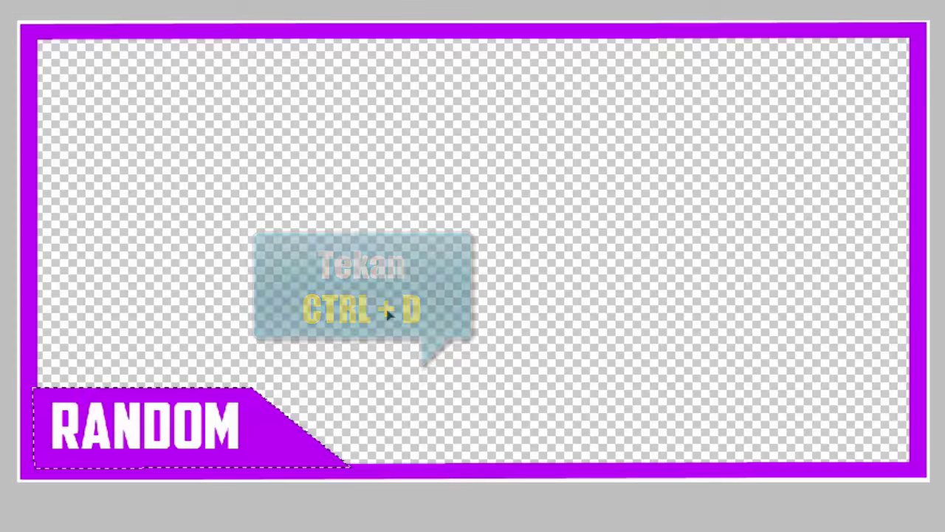
key("ctrl+d")
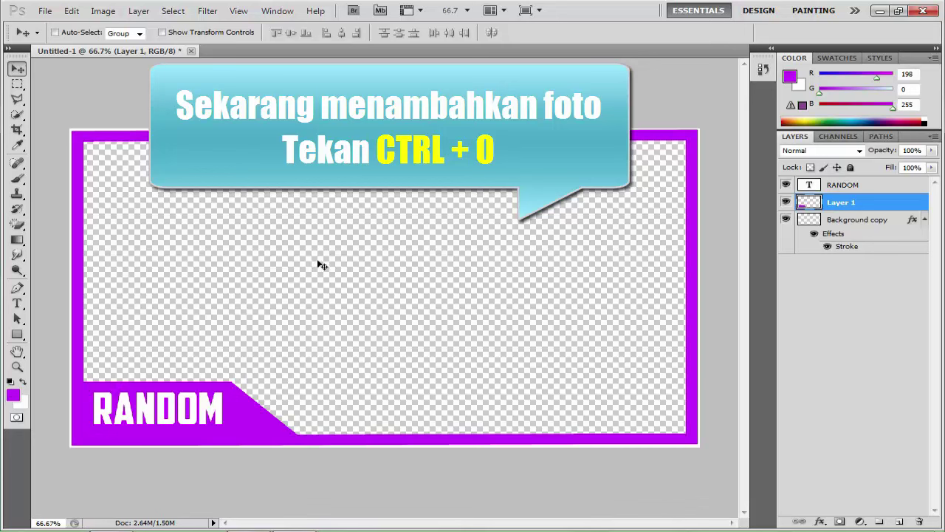
Step: Open tamvan.jpg from D:\RAFIF FILE\Youtube\Bahan2 as a second document
key("ctrl+o")
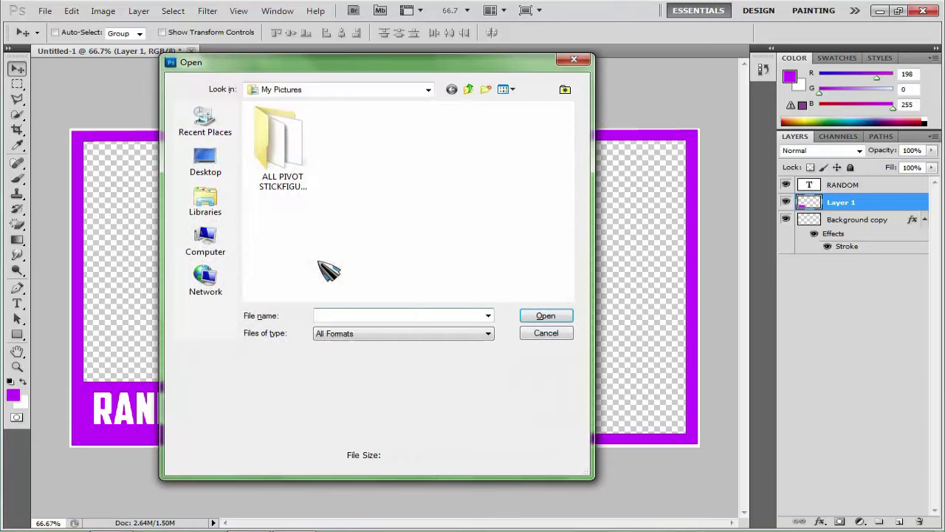
left_click(229, 231)
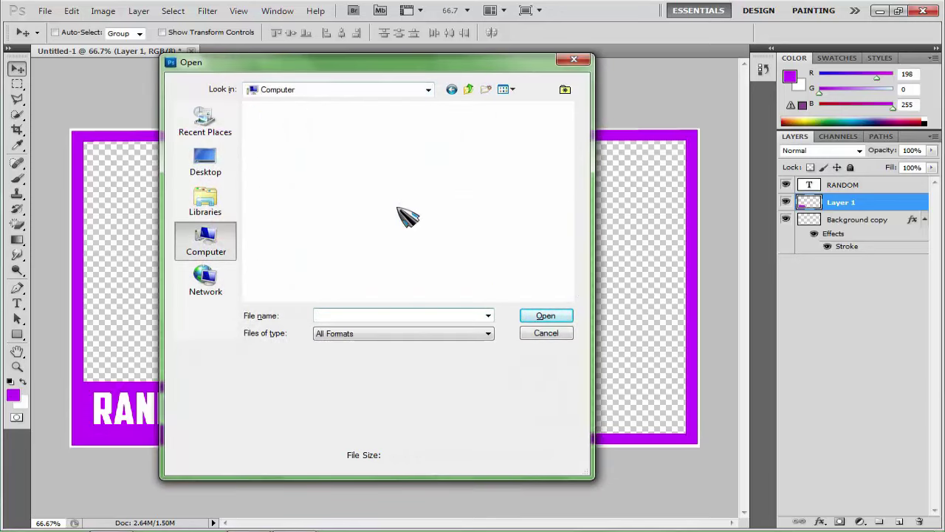
double_click(384, 183)
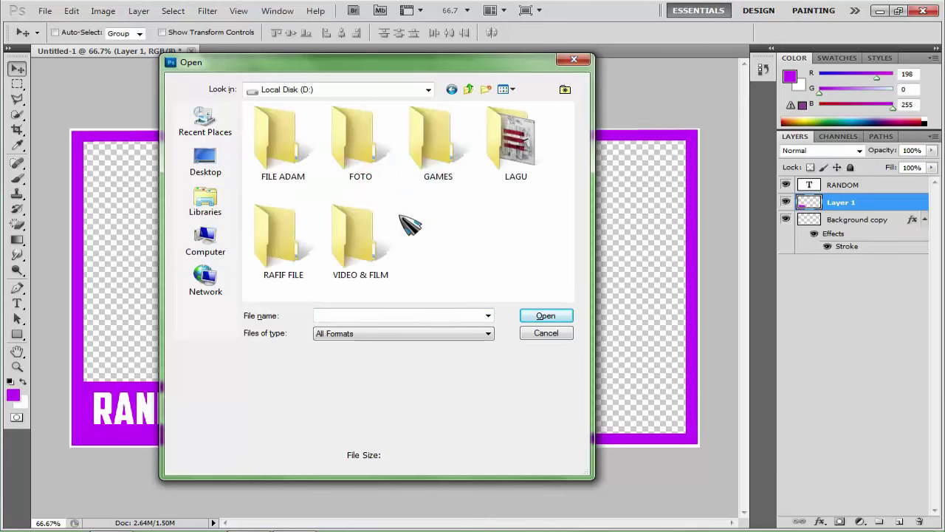
double_click(290, 223)
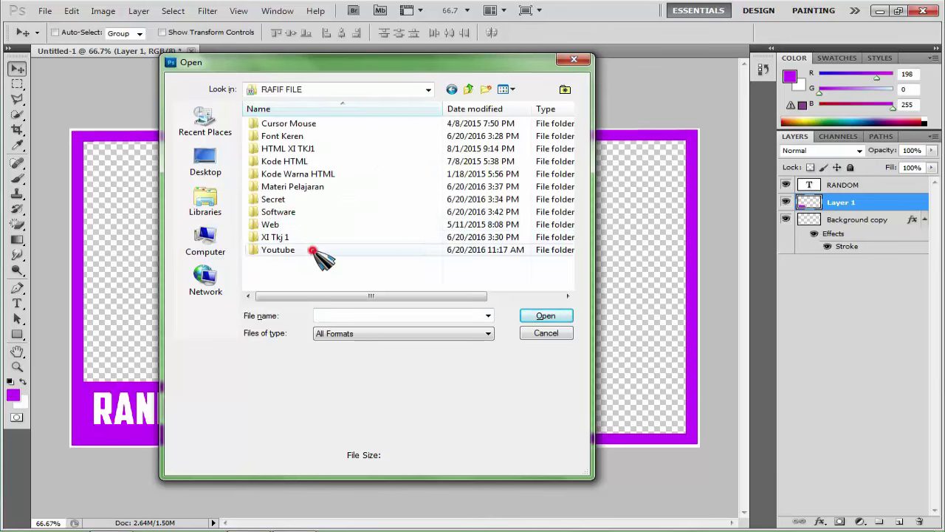
double_click(318, 249)
double_click(285, 135)
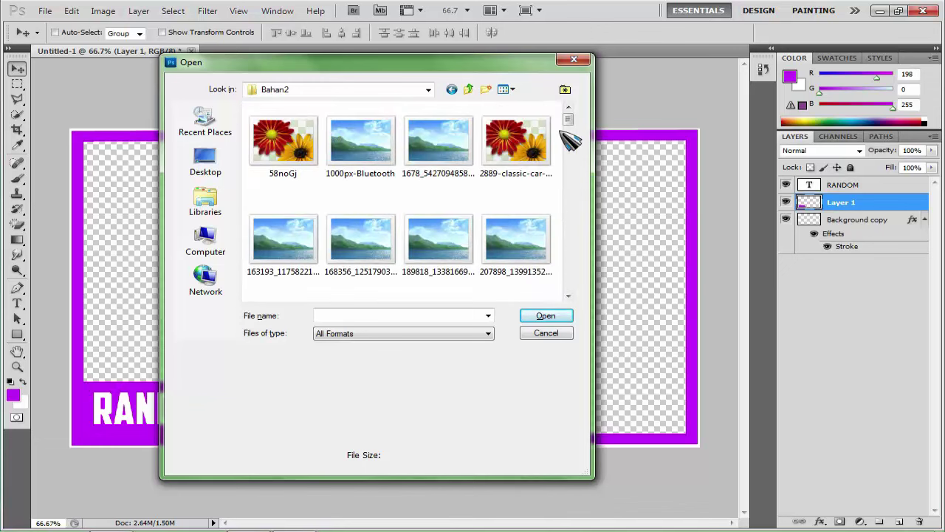
mouse_move(566, 120)
left_mouse_down()
mouse_move(567, 260)
mouse_move(568, 249)
left_mouse_up()
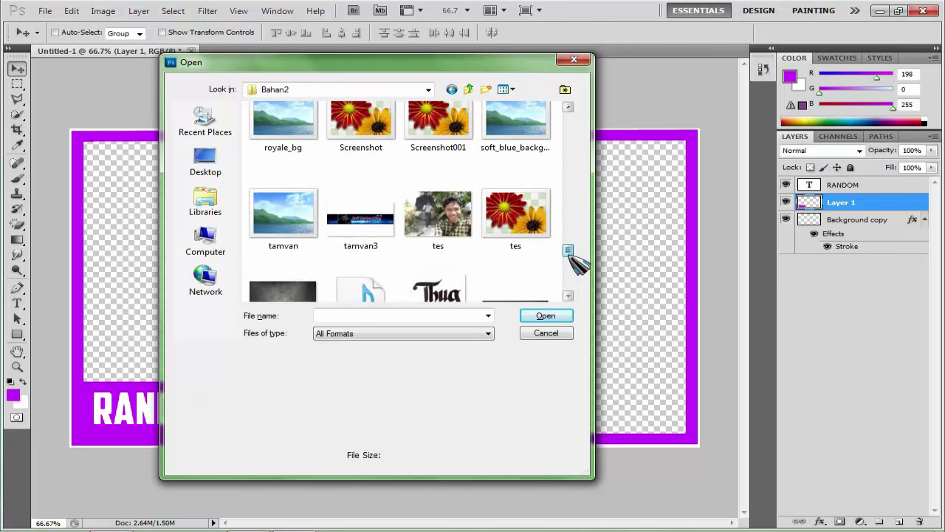
left_click(318, 229)
left_click(542, 316)
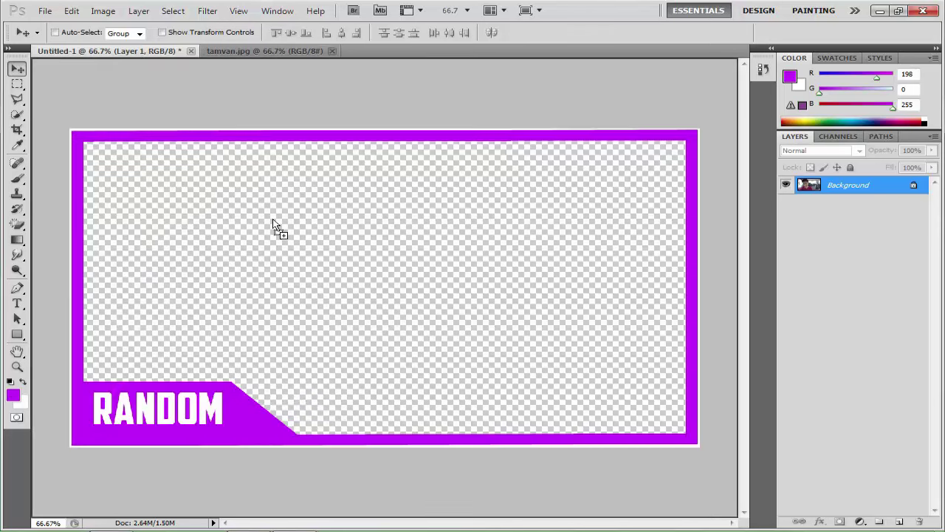
Step: Drag the tamvan photo into Untitled-1 as Layer 2 and transform it to fill the purple frame
left_click_drag(137, 49, 276, 222)
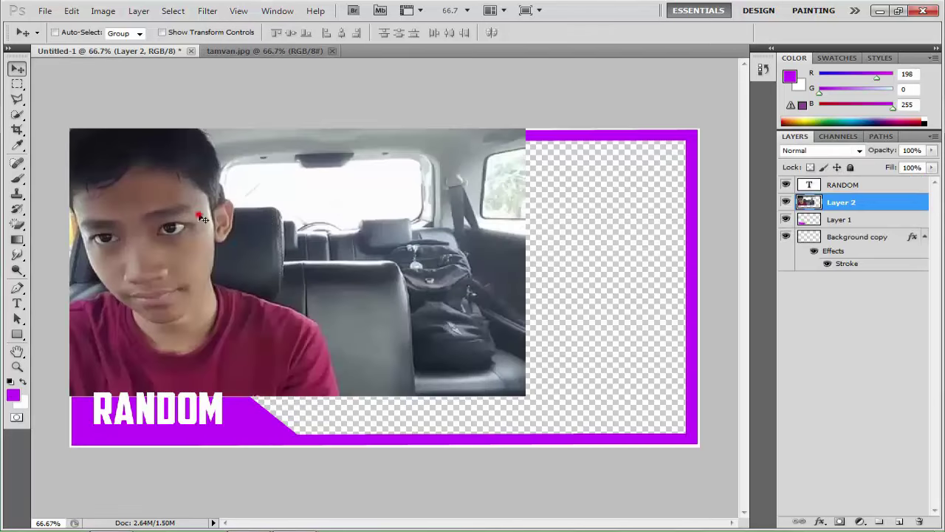
mouse_move(199, 218)
left_mouse_down()
mouse_move(340, 247)
mouse_move(341, 260)
left_mouse_up()
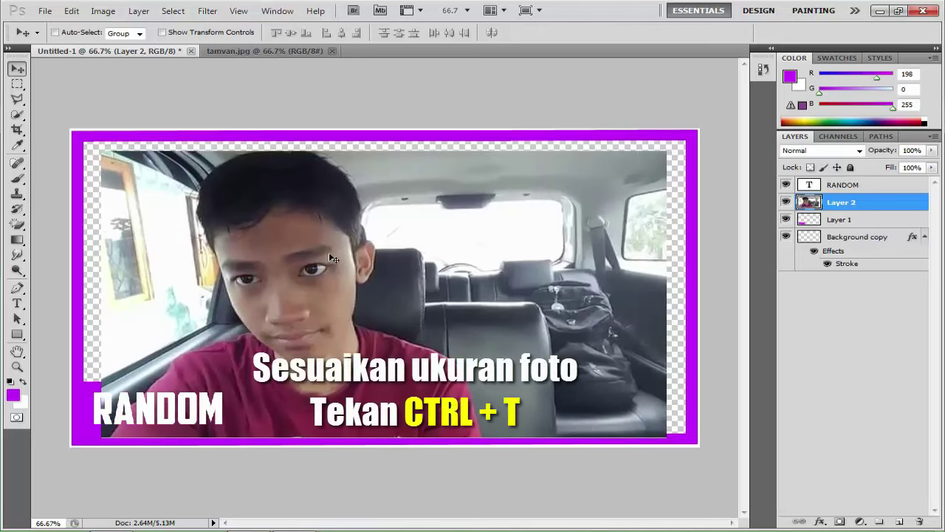
key("ctrl+t")
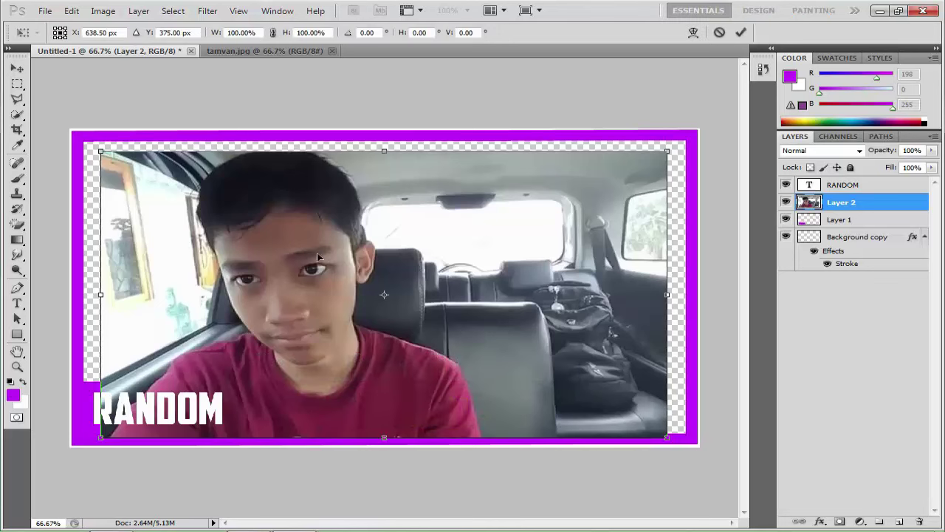
left_click_drag(101, 151, 84, 140)
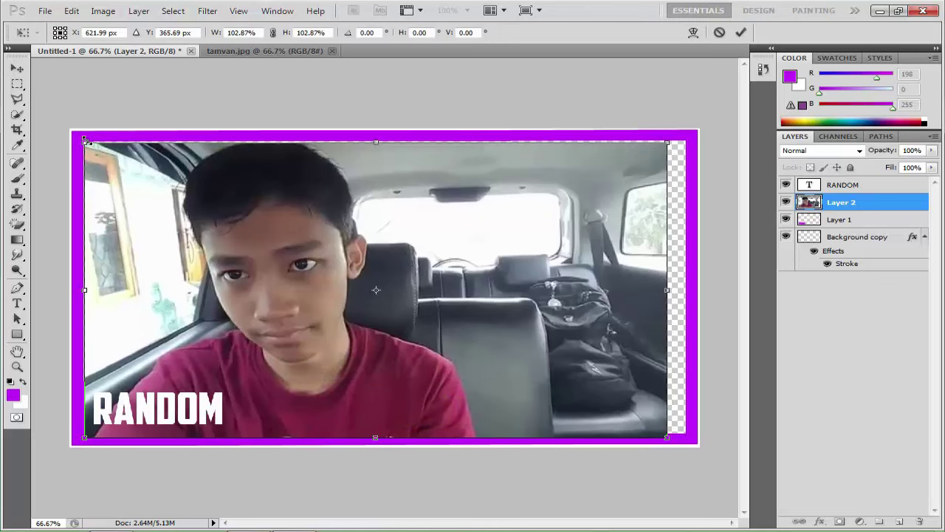
left_click_drag(147, 200, 145, 195)
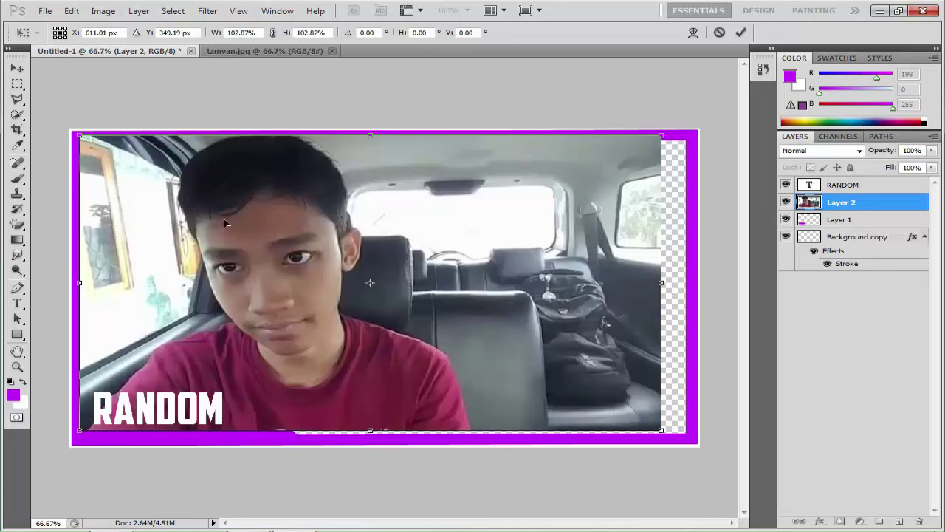
left_click_drag(663, 281, 693, 282)
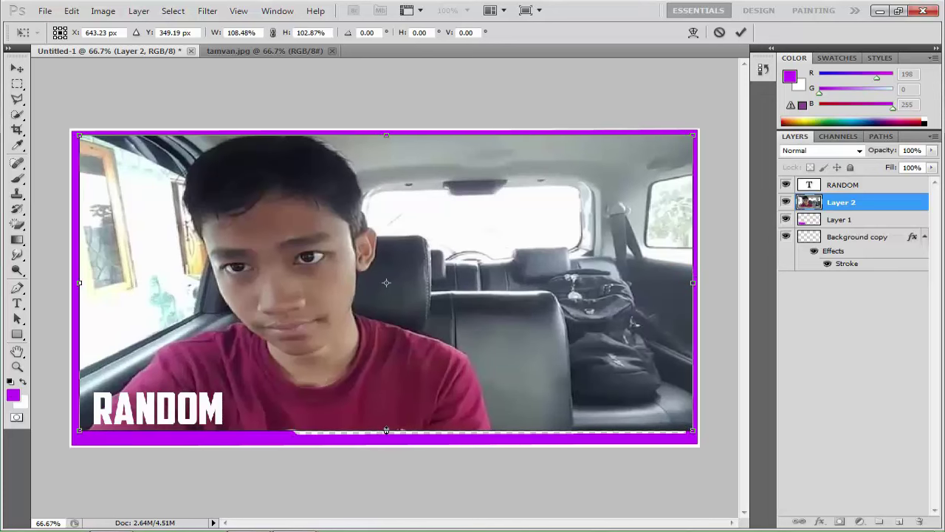
left_click_drag(387, 430, 386, 438)
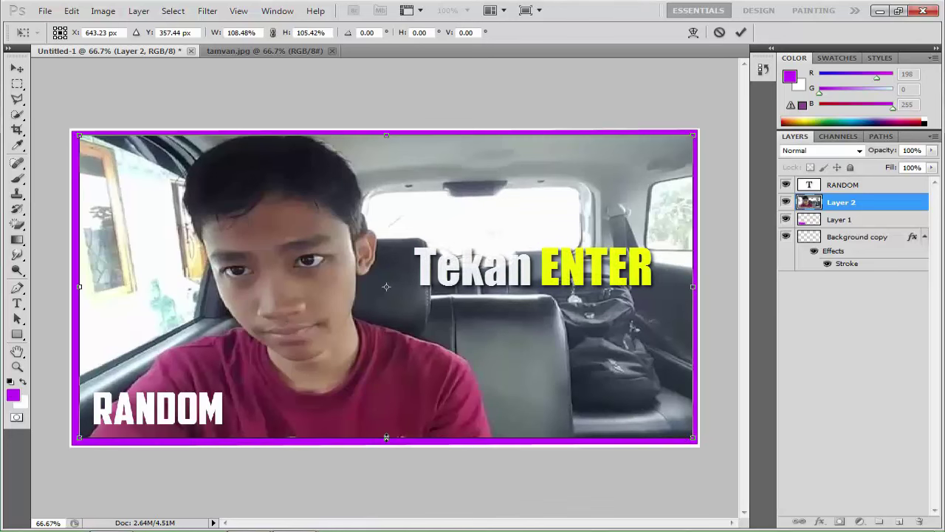
key("Return")
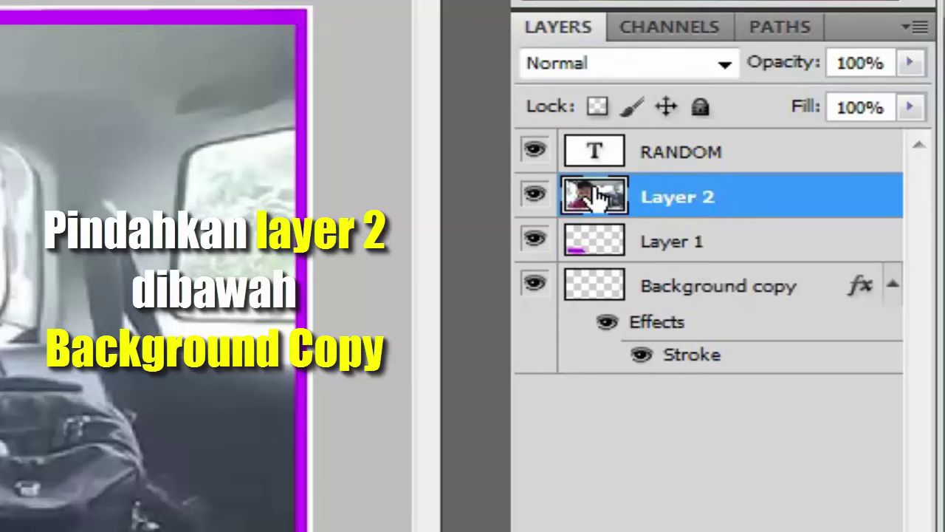
Step: Drag Layer 2 below Background copy in the Layers panel
left_click_drag(607, 207, 639, 371)
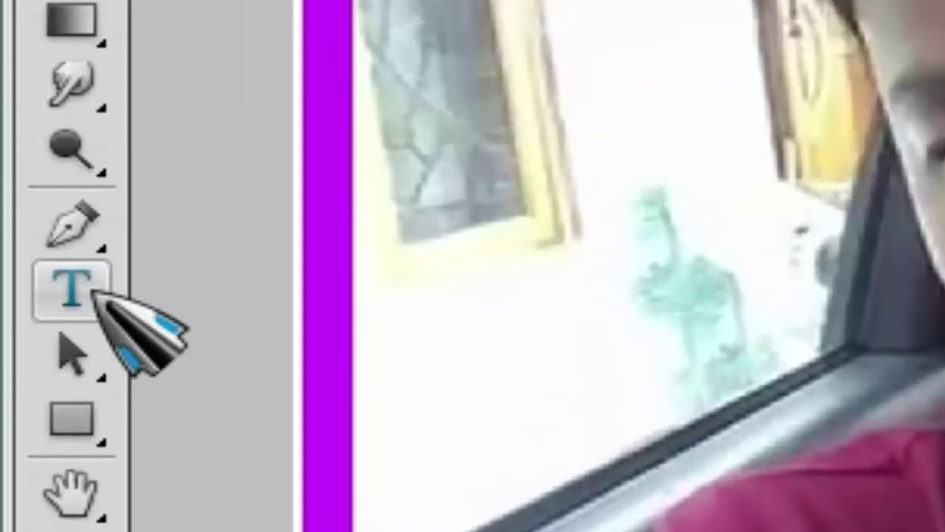
Step: Add the two-line FREESTYLE BEATBOX text and move it to the photo's lower right
left_click(20, 304)
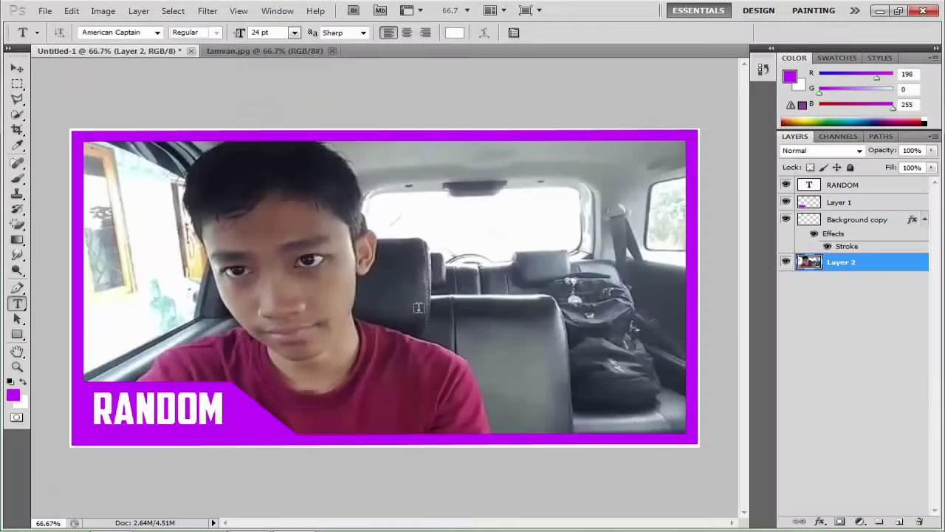
left_click_drag(400, 287, 617, 371)
type("FREESTYLE BEATBOX")
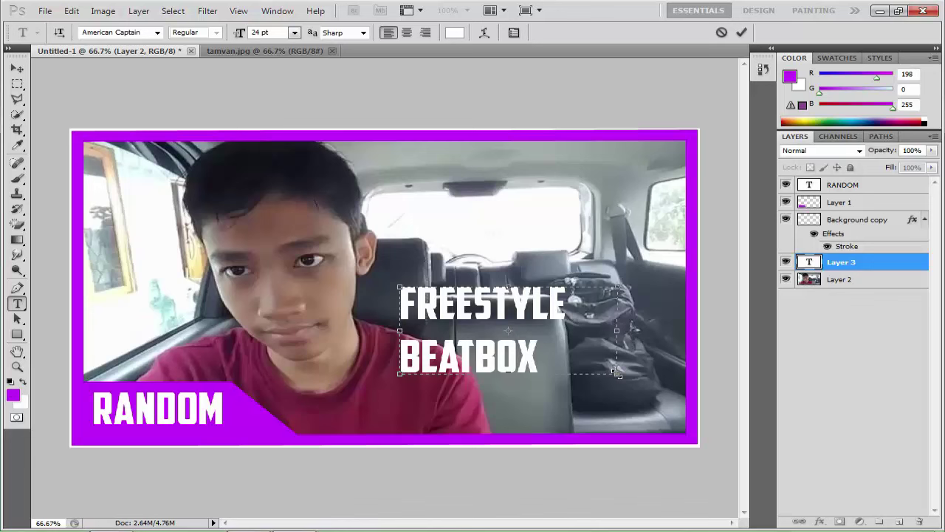
key("ctrl+a")
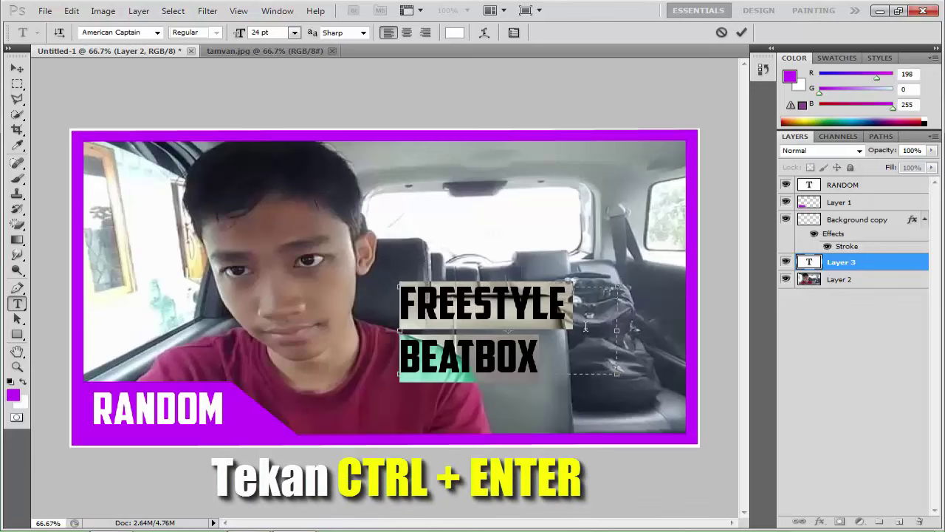
left_click(549, 345)
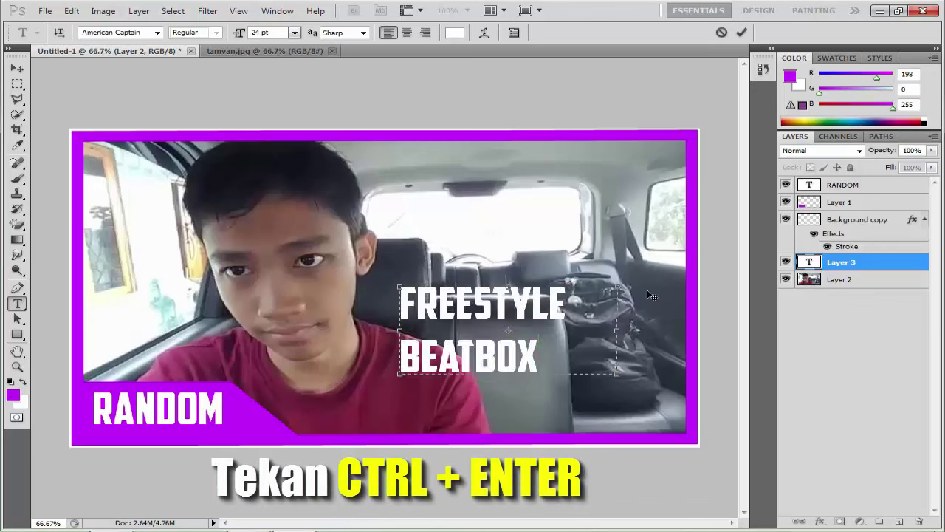
key("ctrl+Return")
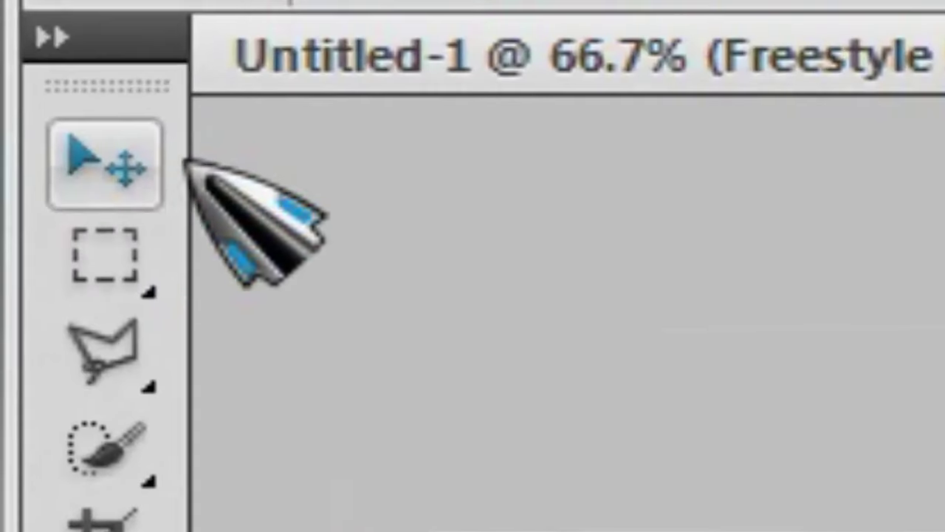
left_click(107, 159)
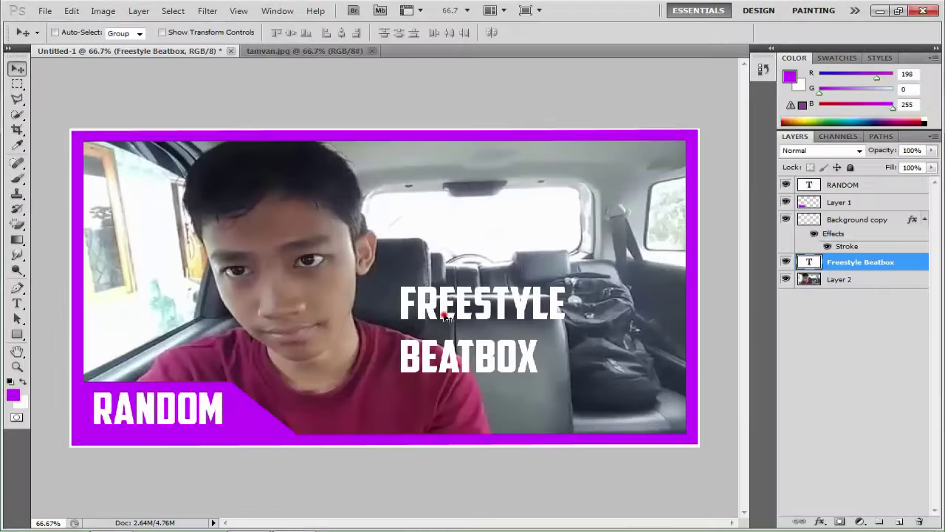
left_click_drag(446, 317, 537, 364)
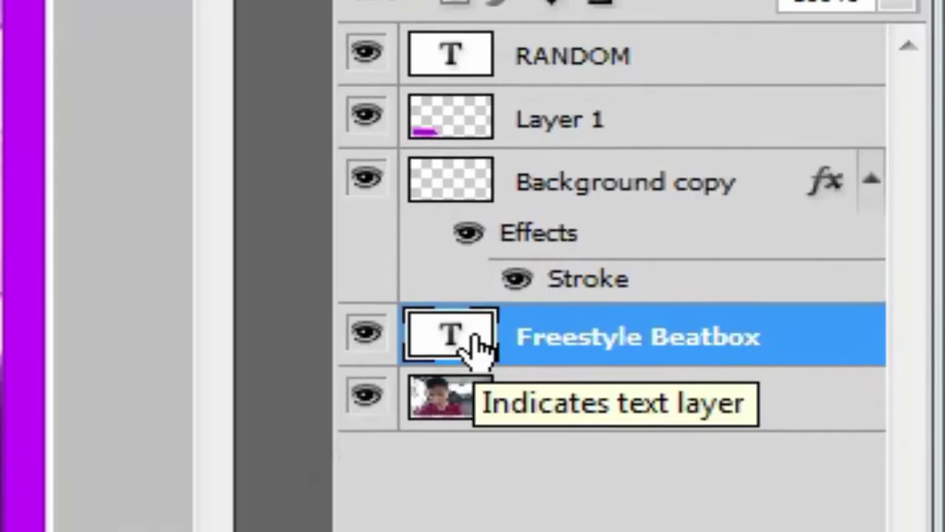
Step: Give the FREESTYLE BEATBOX layer an 8 px Stroke and a yellow Color Overlay
right_click(814, 264)
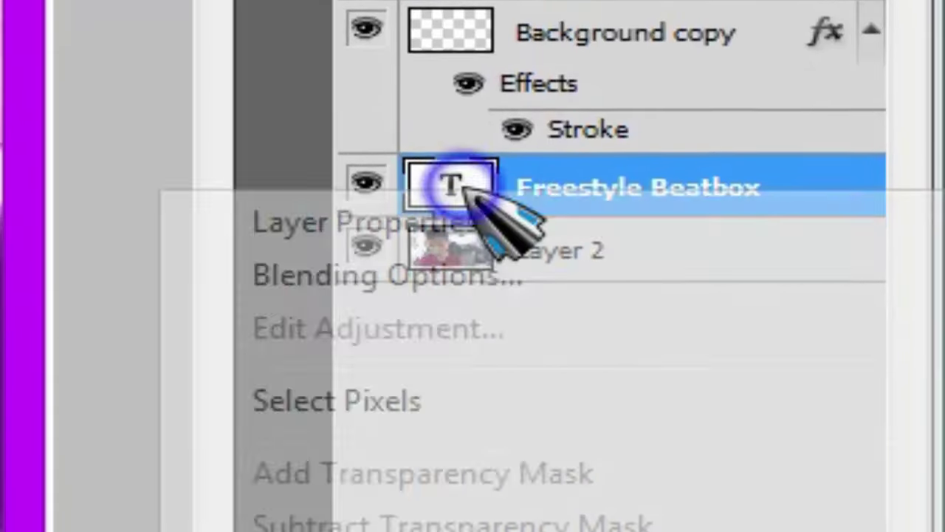
left_click(395, 185)
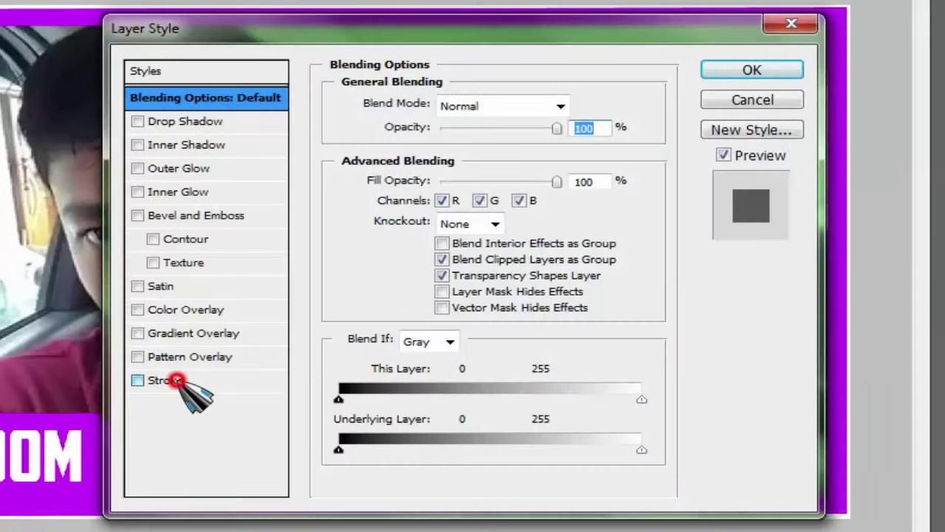
left_click(175, 380)
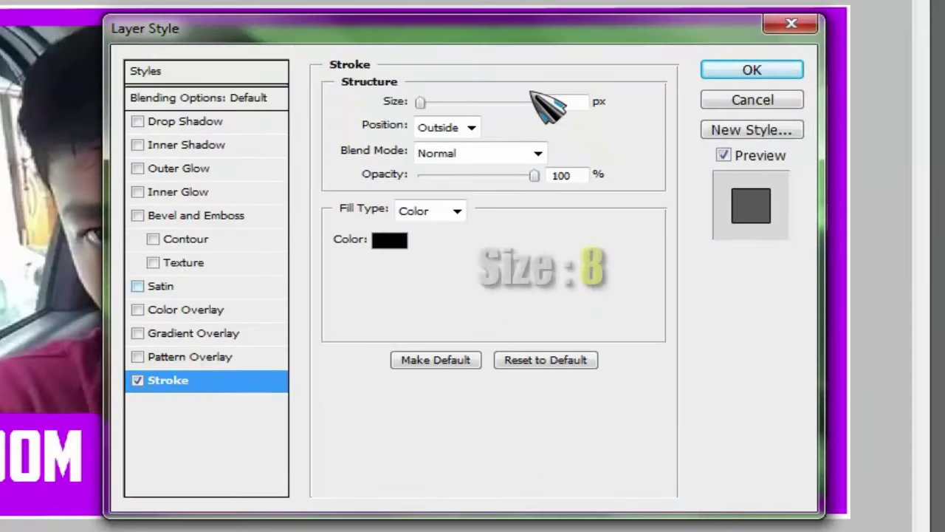
double_click(552, 102)
type("8")
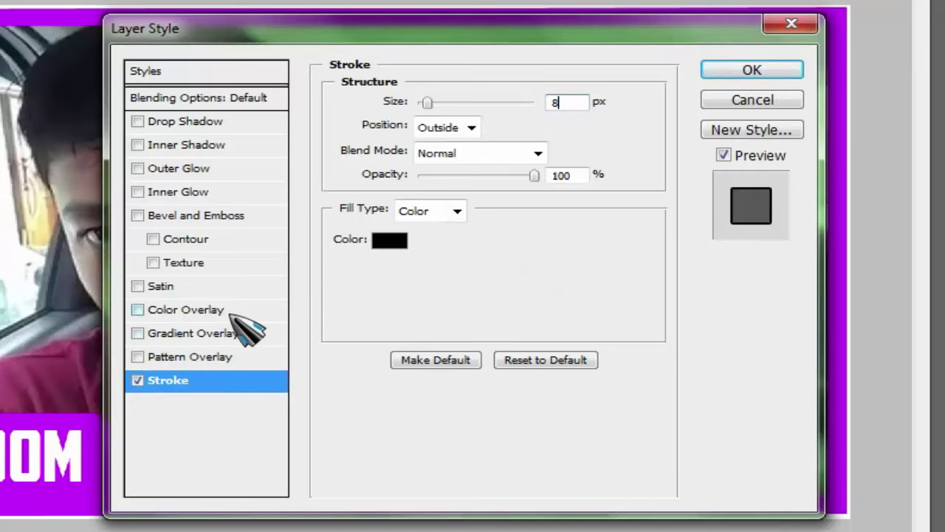
left_click(228, 312)
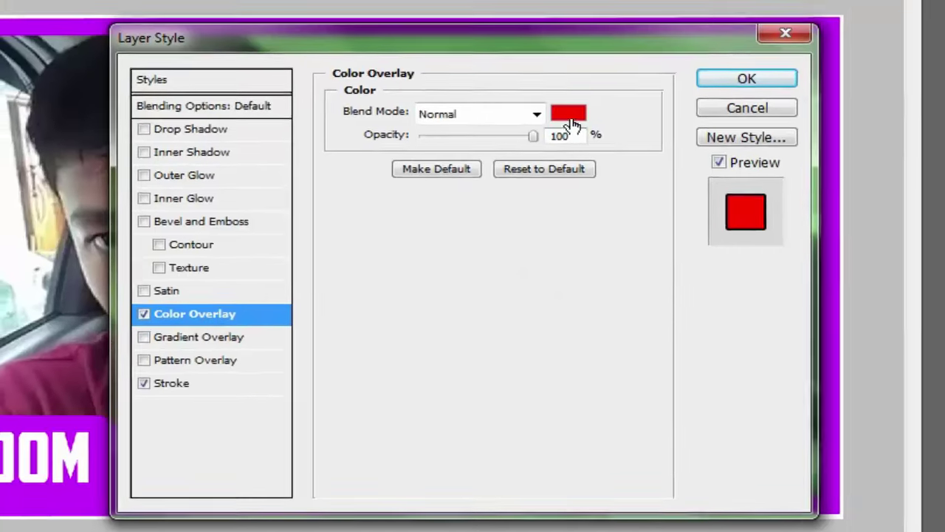
left_click(569, 108)
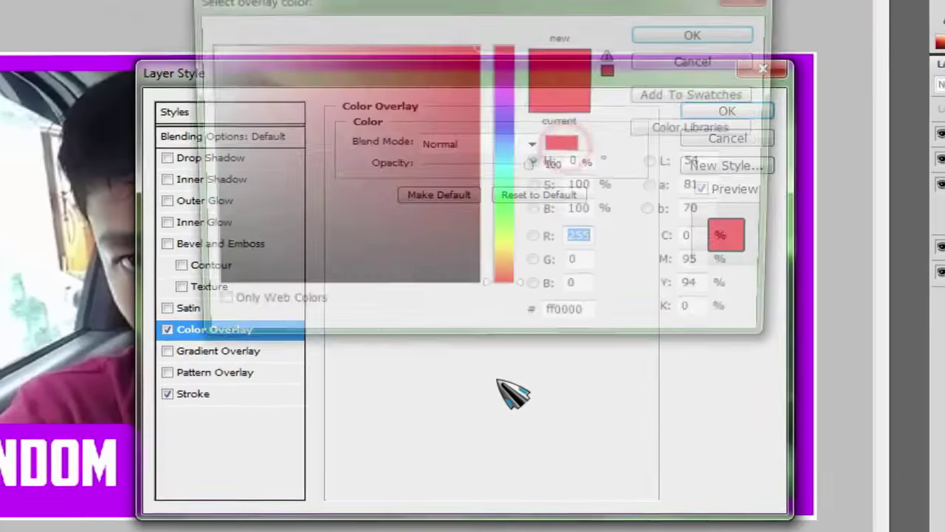
left_click(509, 269)
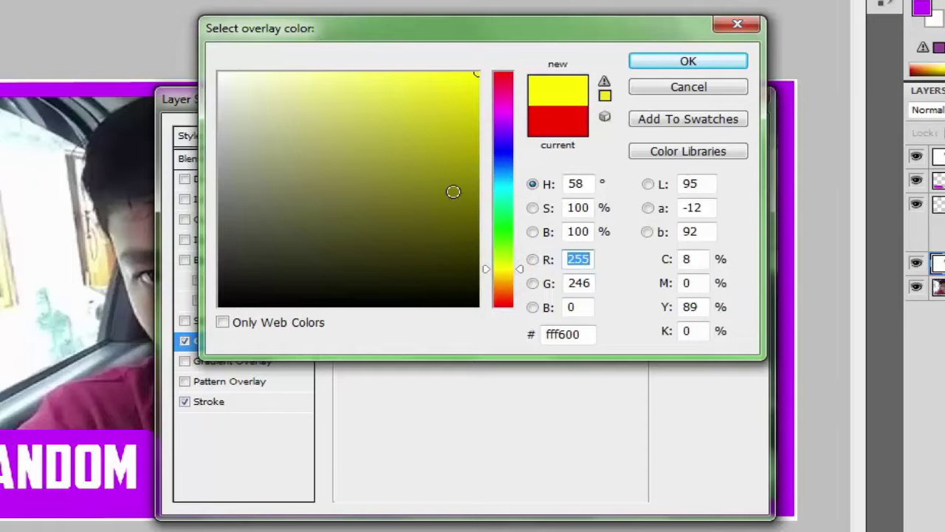
left_click(636, 63)
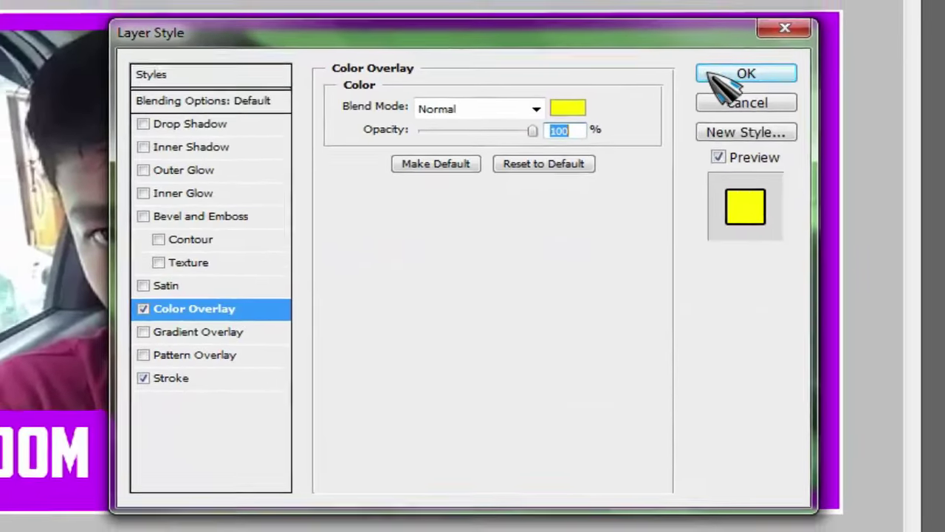
left_click(661, 126)
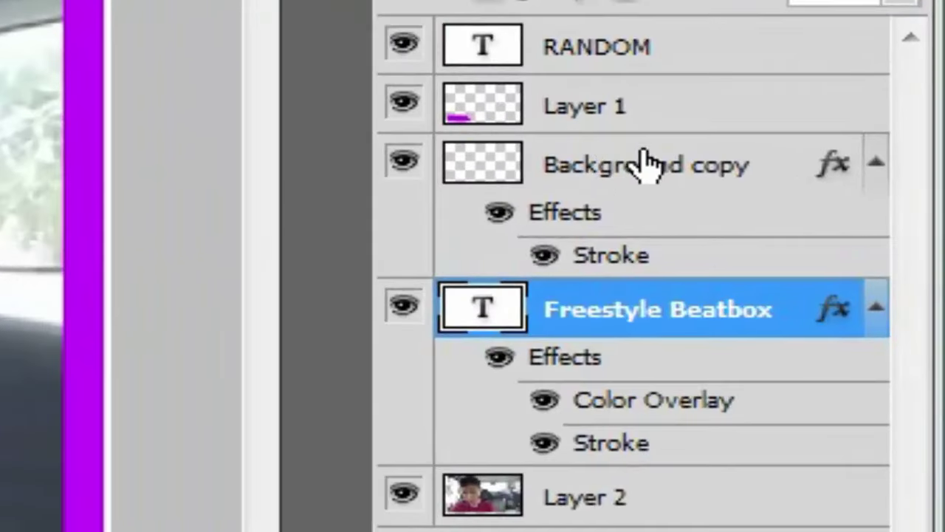
Step: Open Blending Options for the Background copy layer and enable Drop Shadow
left_click(565, 168)
right_click(517, 180)
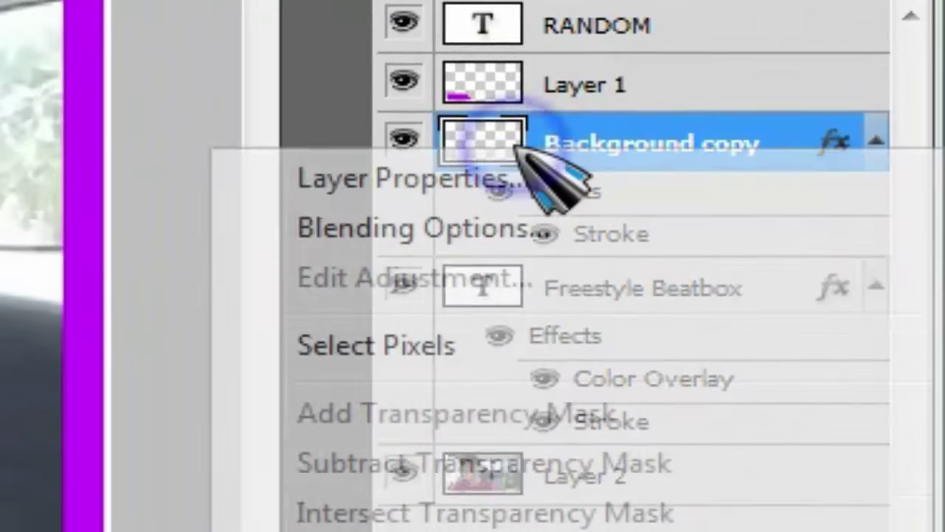
left_click(569, 96)
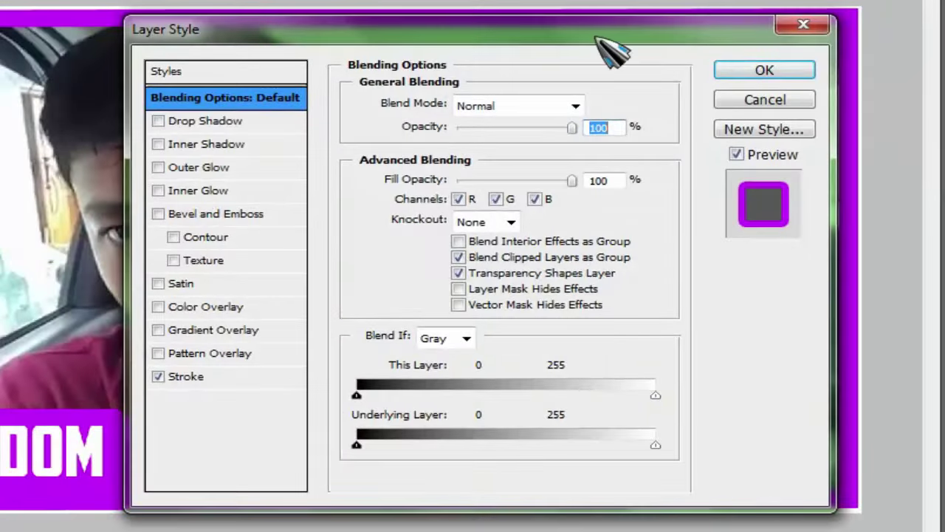
mouse_move(610, 50)
left_mouse_down()
mouse_move(716, 52)
mouse_move(624, 39)
left_mouse_up()
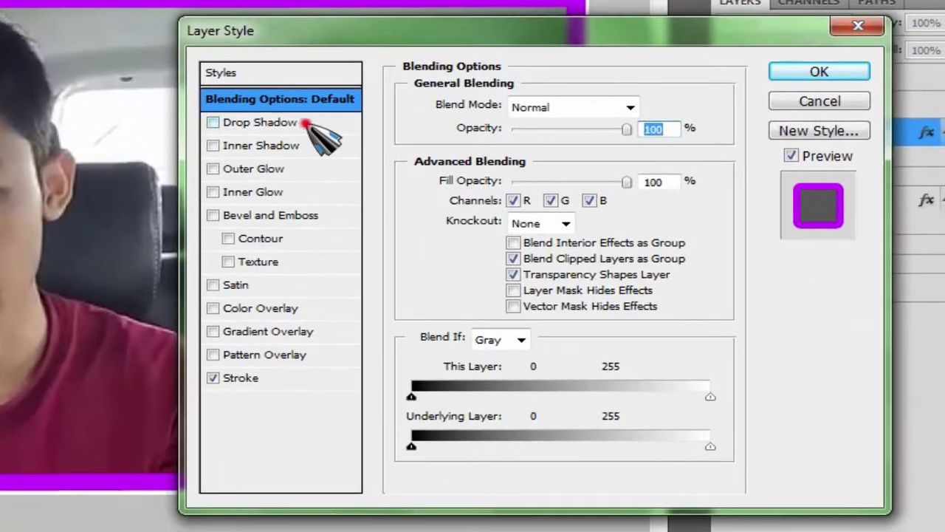
left_click(305, 123)
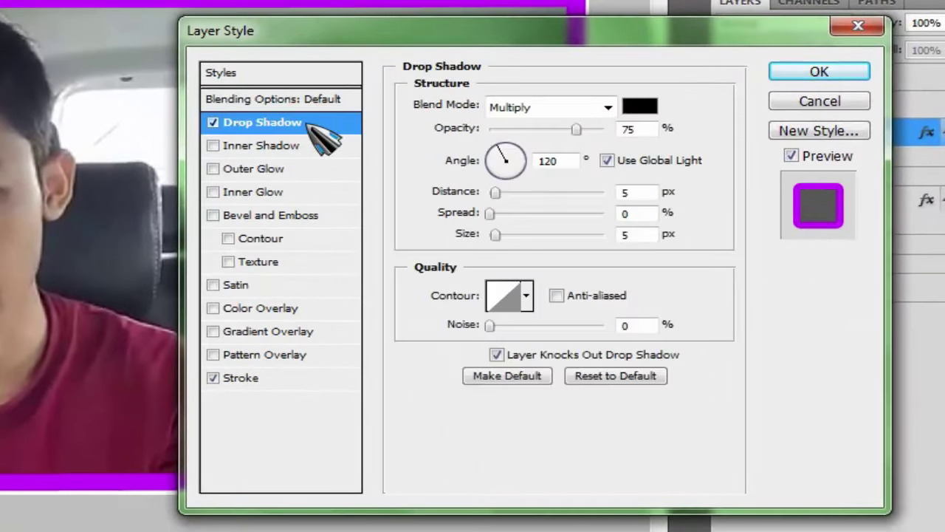
Step: Set the drop shadow Distance to 40 and Size to 20, and apply it
double_click(624, 191)
type("45")
type("0")
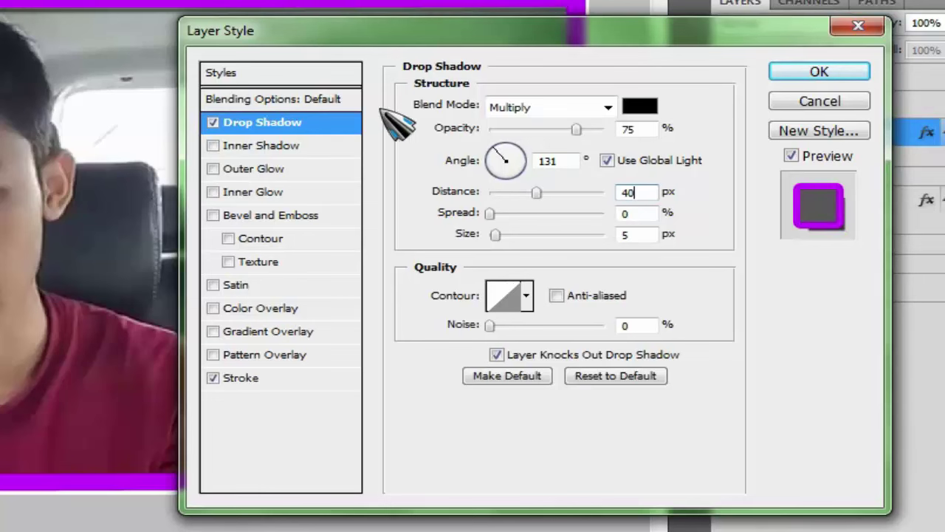
left_click_drag(331, 32, 391, 93)
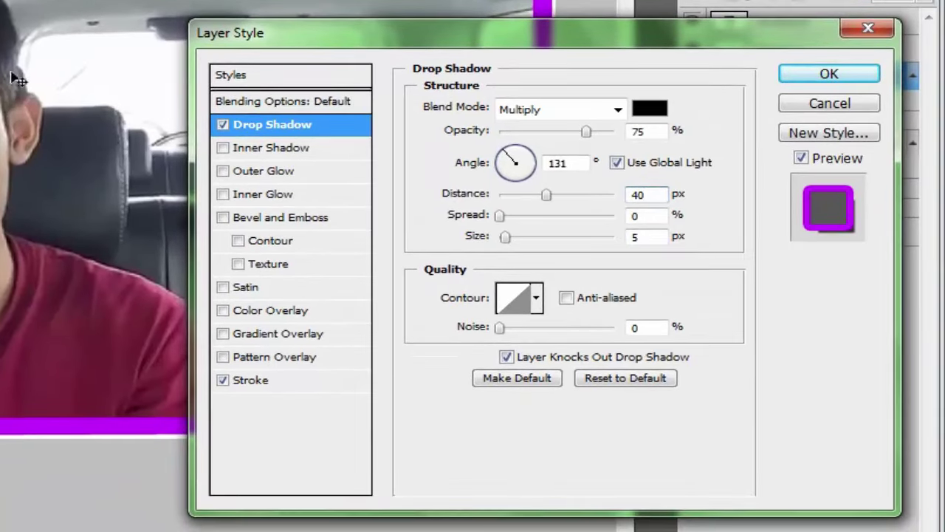
left_click(648, 236)
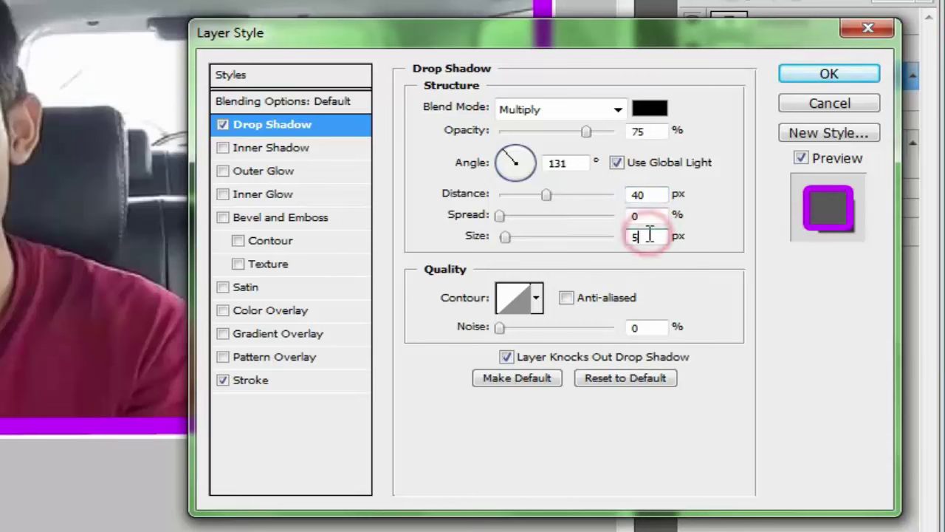
key("BackSpace")
type("40")
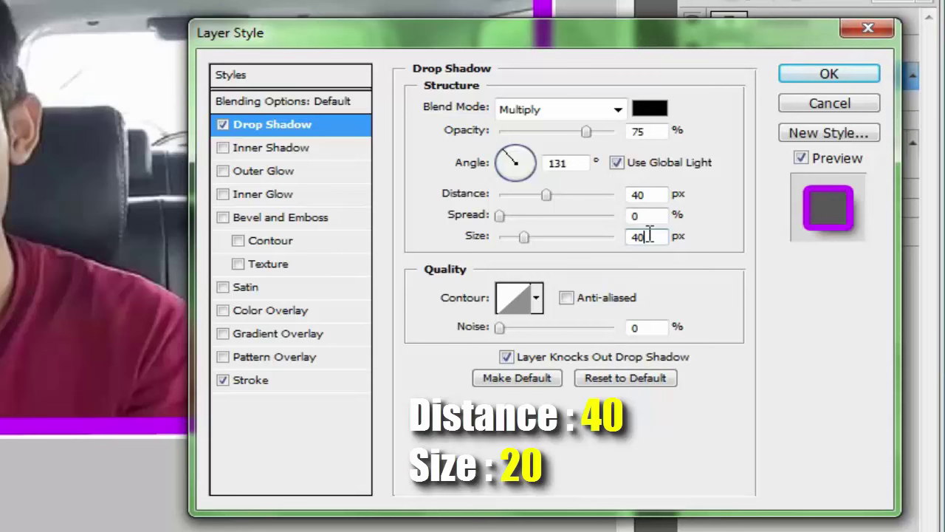
key("BackSpace")
type("25")
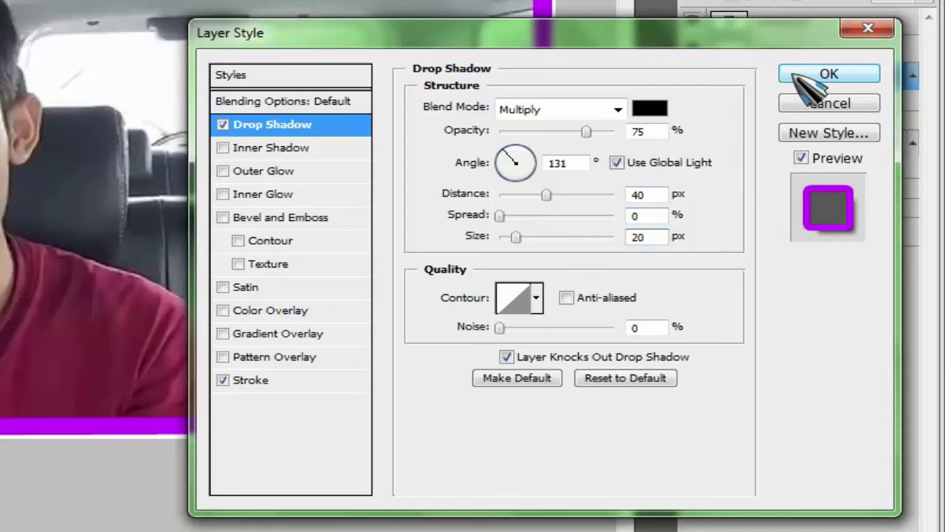
left_click(827, 74)
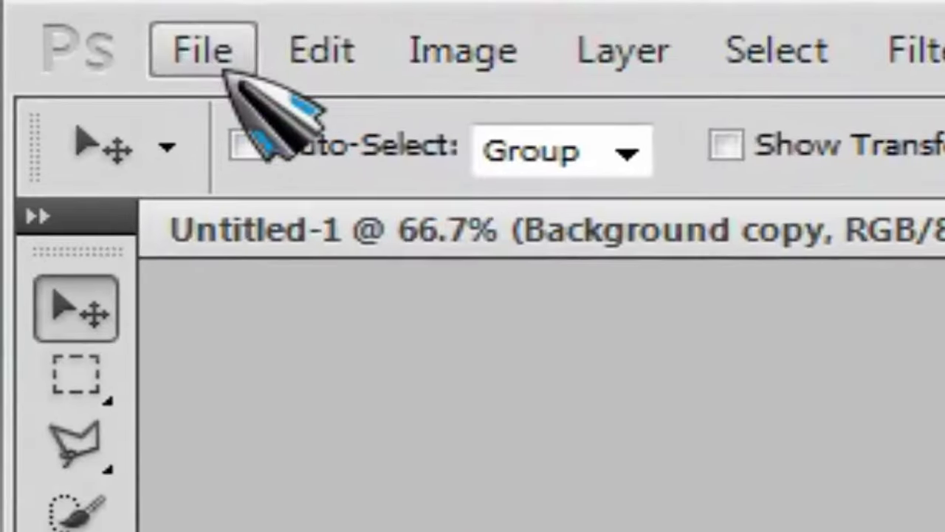
Step: Save the thumbnail as a JPEG named 'thumbnail part2', reaching the JPEG Options dialog
left_click(49, 12)
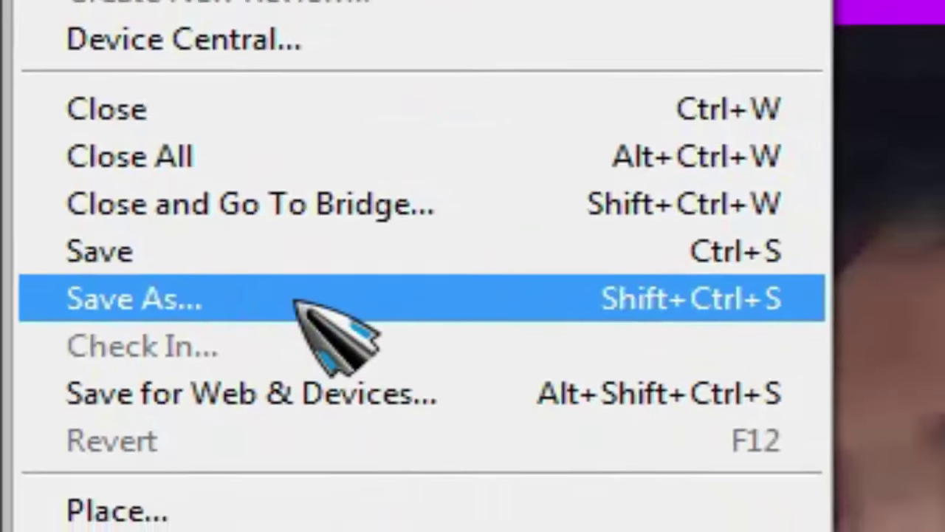
left_click(179, 253)
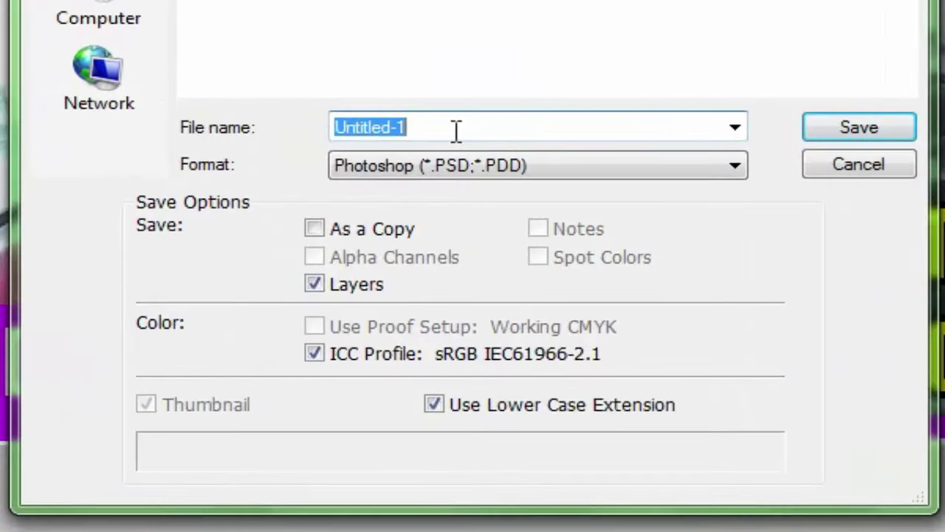
left_click(445, 125)
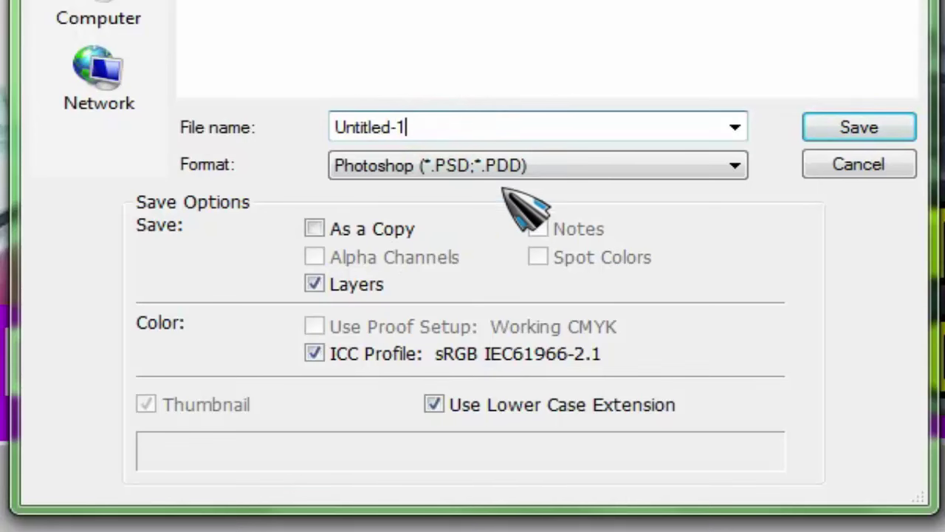
left_click(559, 165)
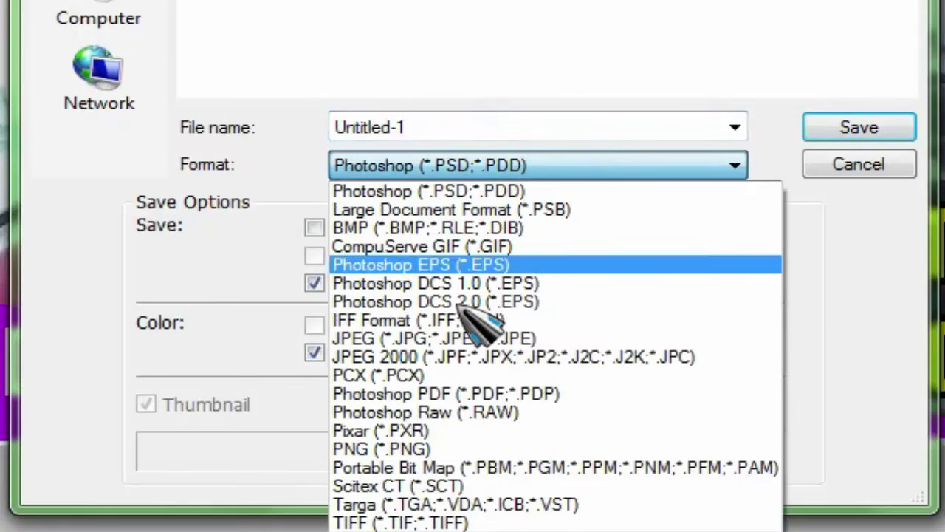
left_click(598, 338)
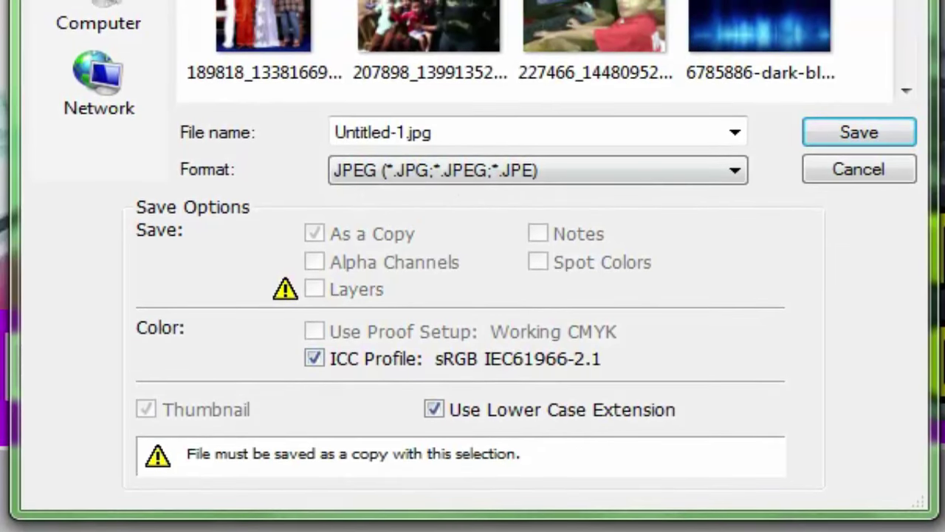
scroll(517, 45, "down", 3)
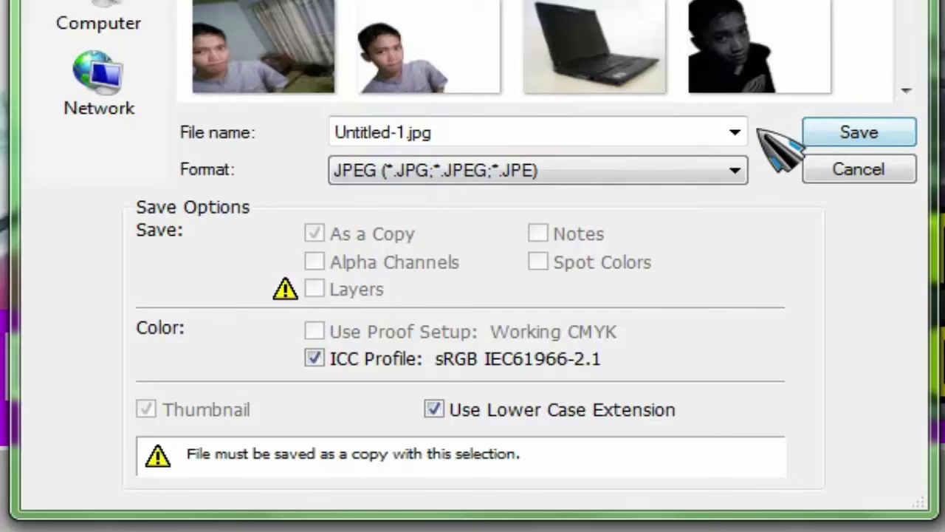
left_click(678, 133)
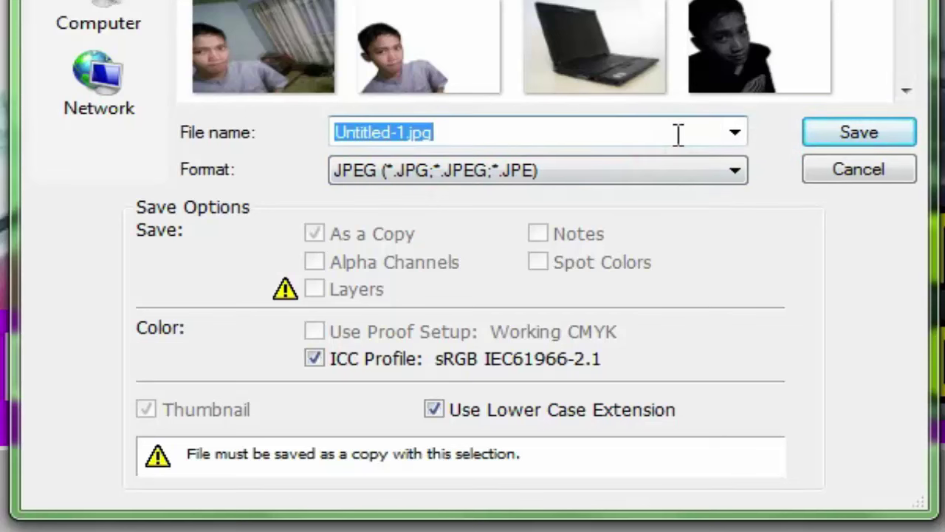
type("thumbnail part2")
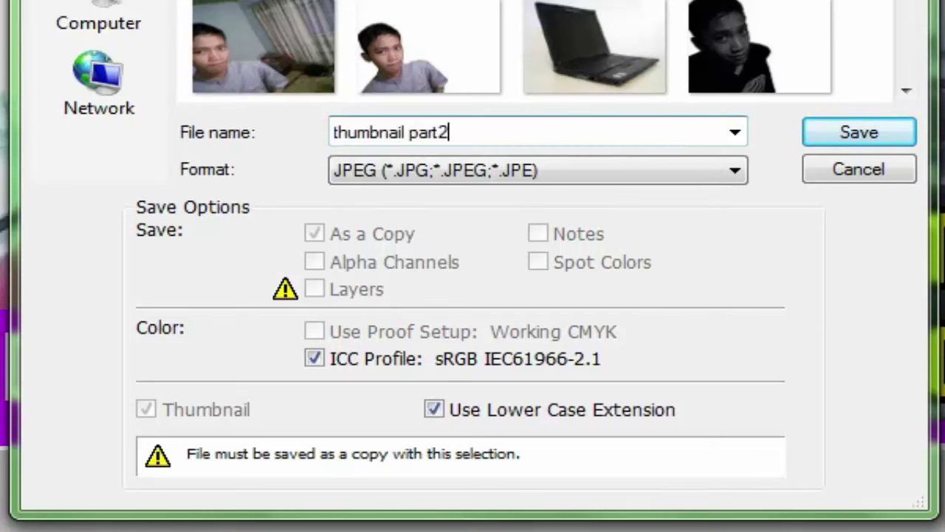
left_click(823, 134)
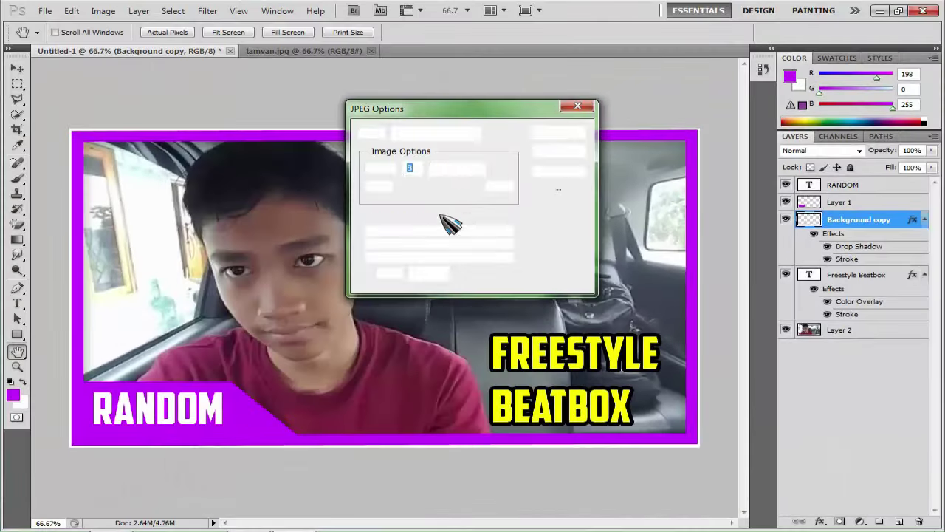